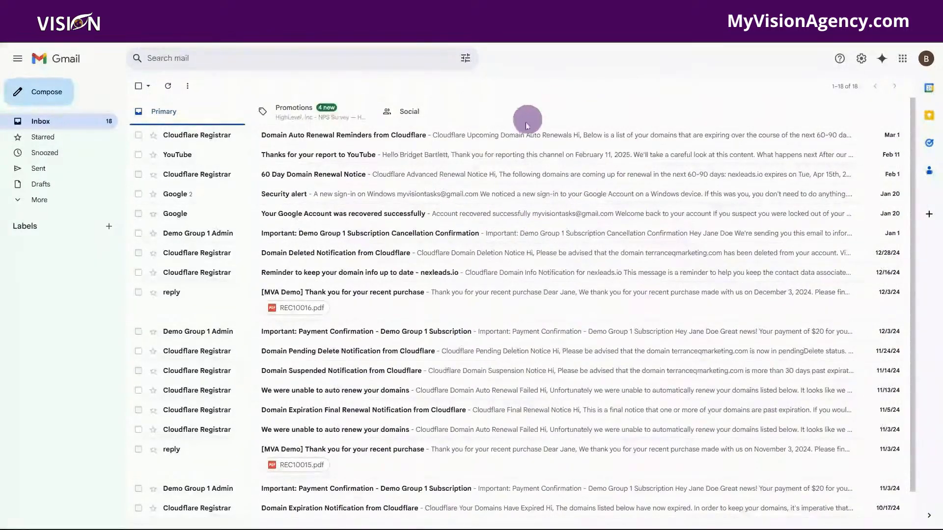
Create the Gmail labels Waiting for response, Transactions and Commission.
click(108, 227)
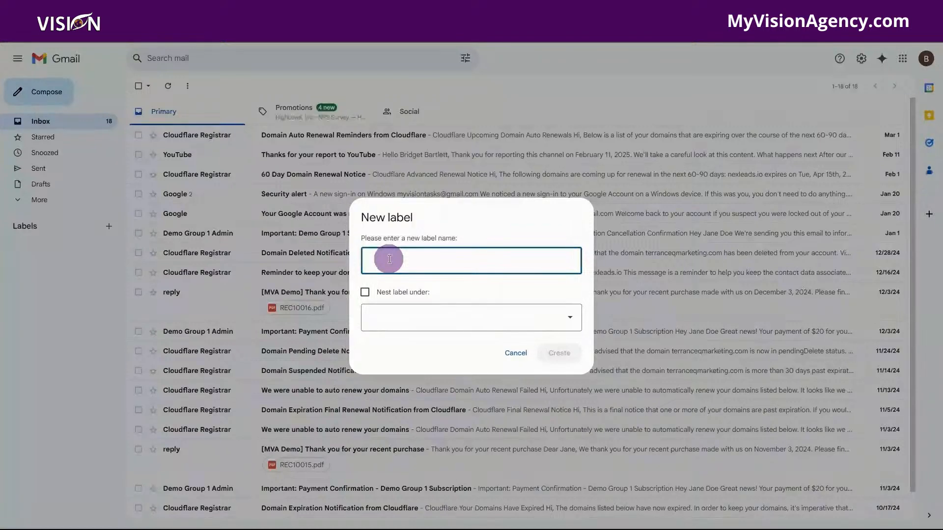
text(Waiting for response)
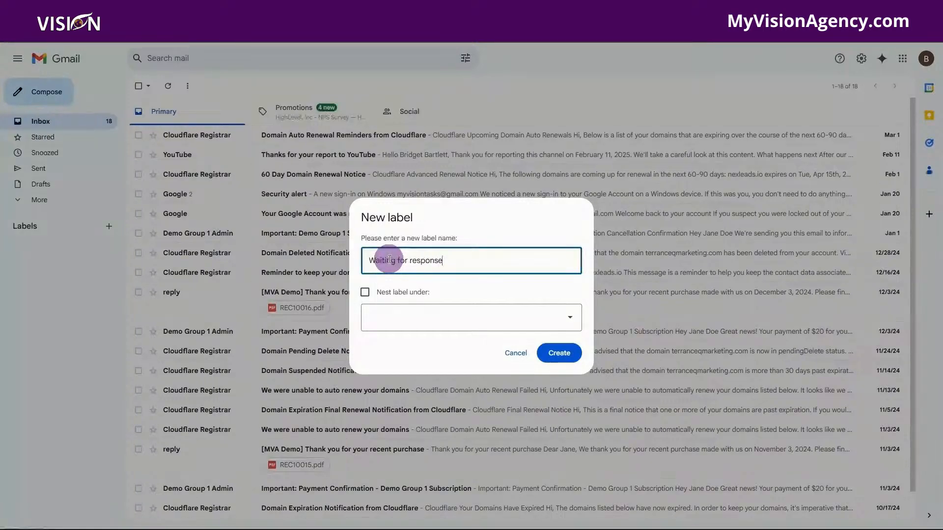
click(559, 353)
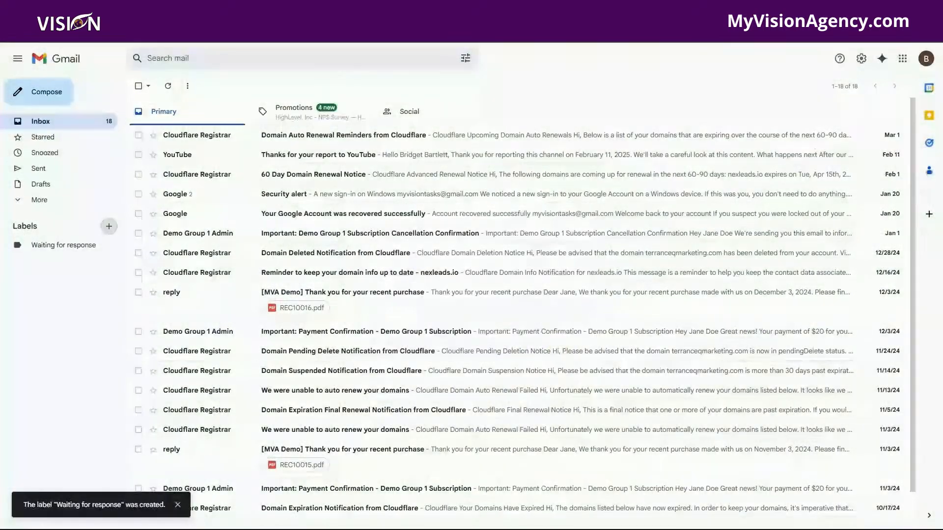
click(109, 226)
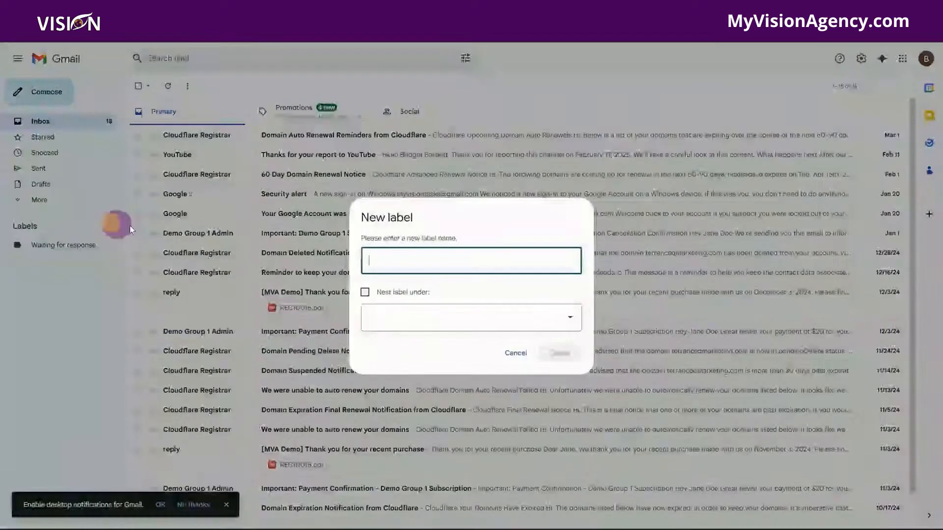
text(Tra)
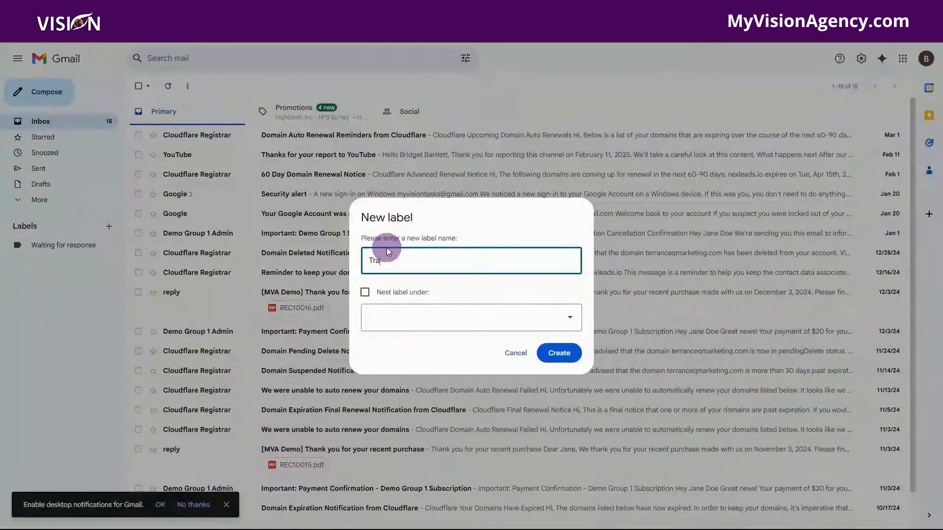
text(nsactions)
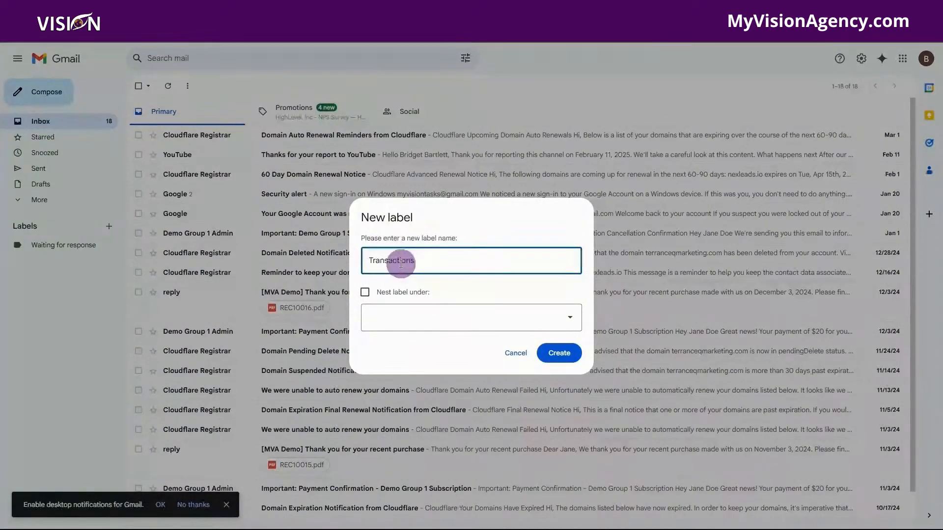
click(559, 353)
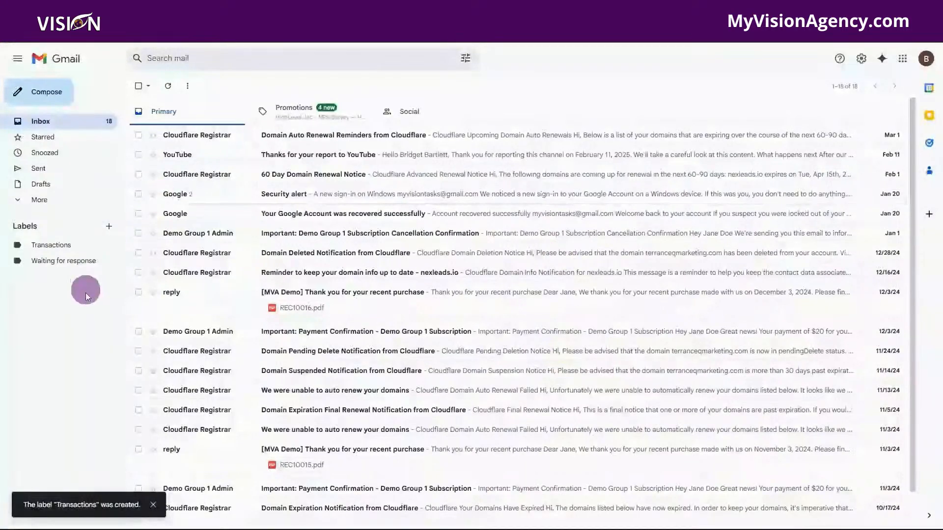
click(109, 227)
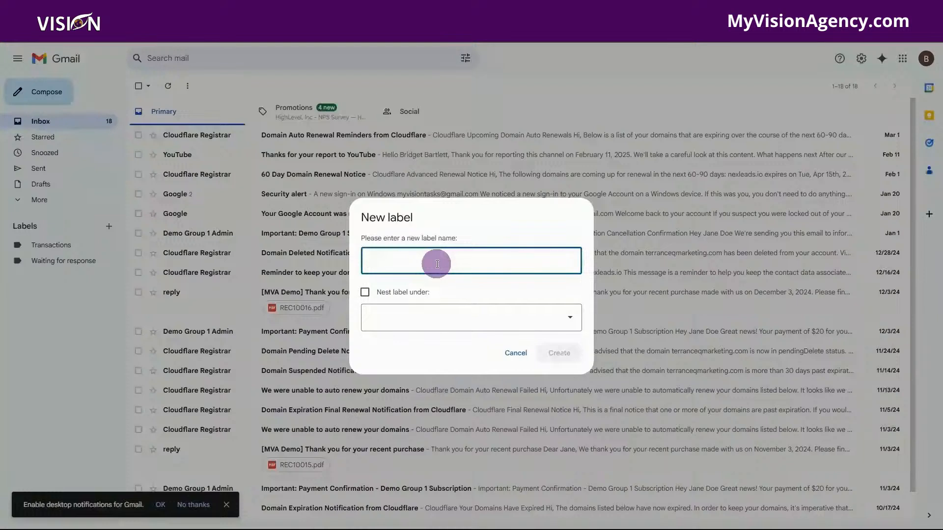
text(Commission)
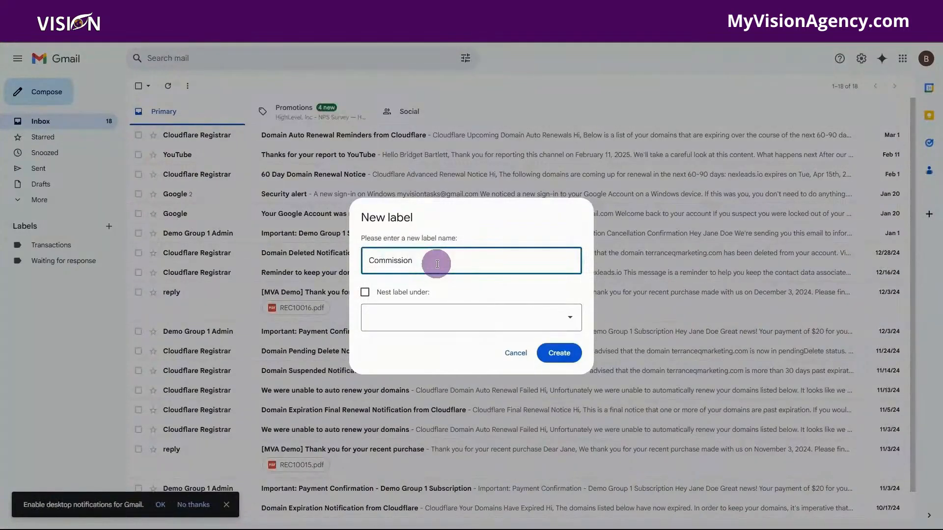
click(559, 353)
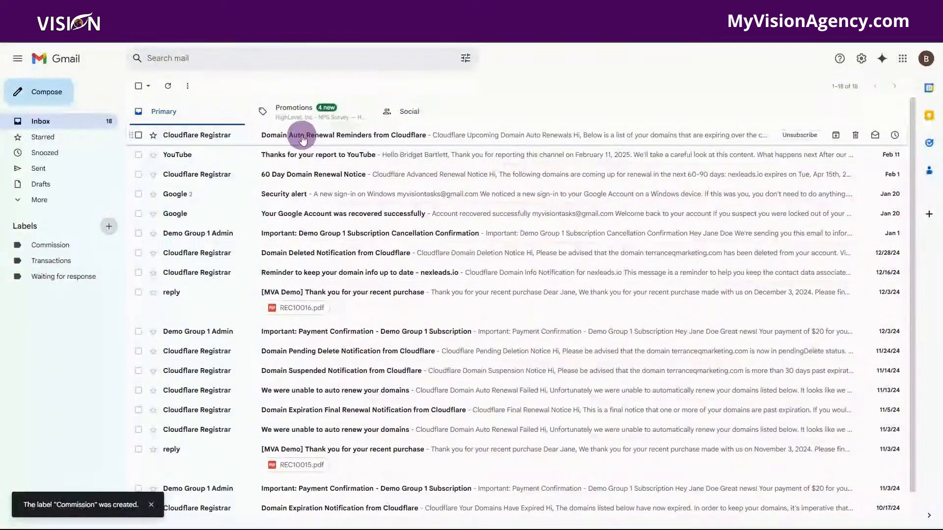
File four inbox emails under Transactions, Waiting for response and Commission, then switch to Zapier.
drag(328, 153, 54, 260)
drag(296, 134, 52, 278)
drag(290, 135, 36, 389)
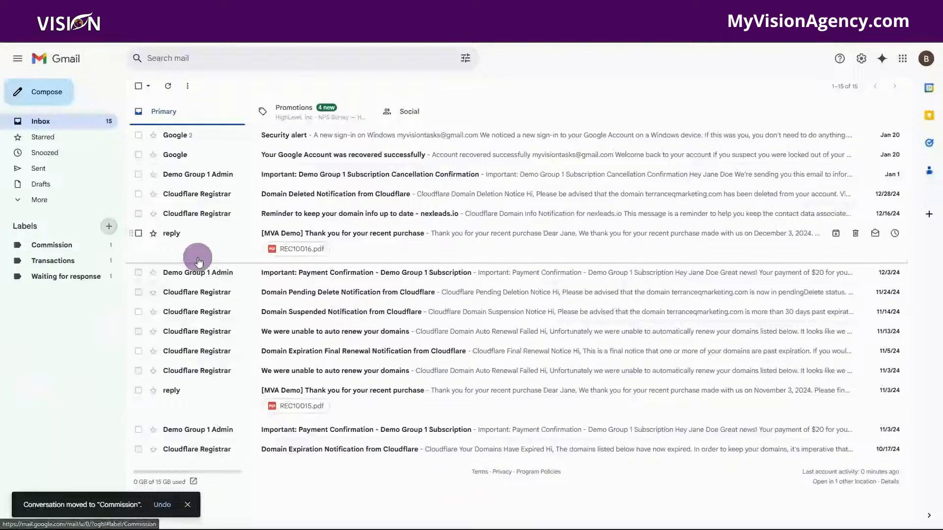
drag(330, 194, 38, 278)
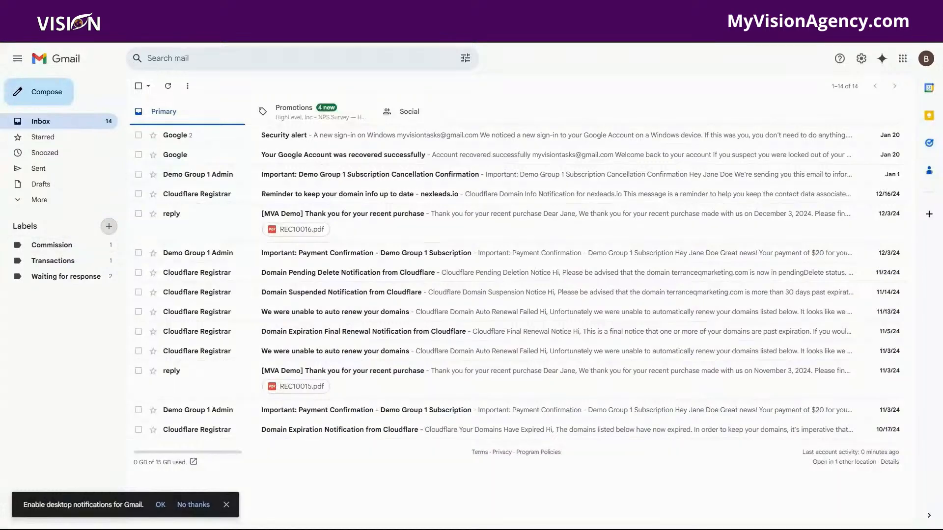
click(177, 8)
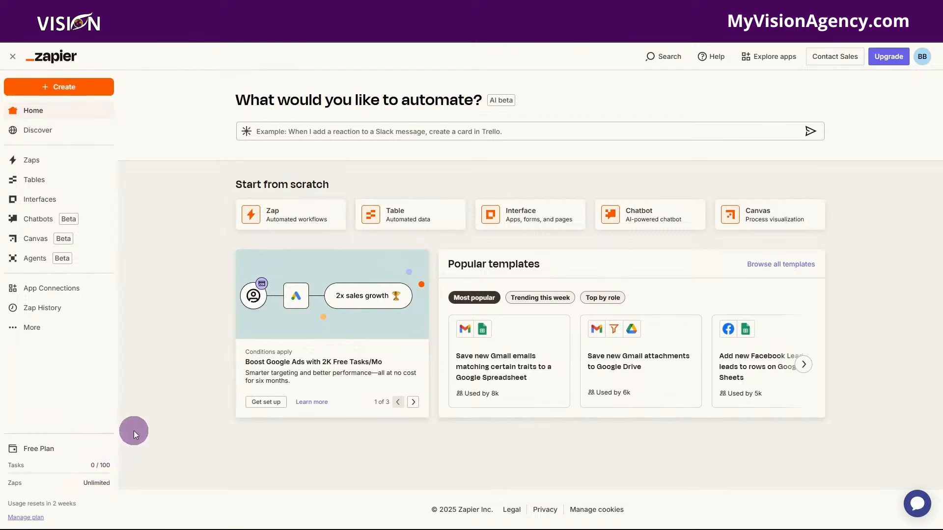
Start a new Zap with Gmail as the trigger app.
click(61, 88)
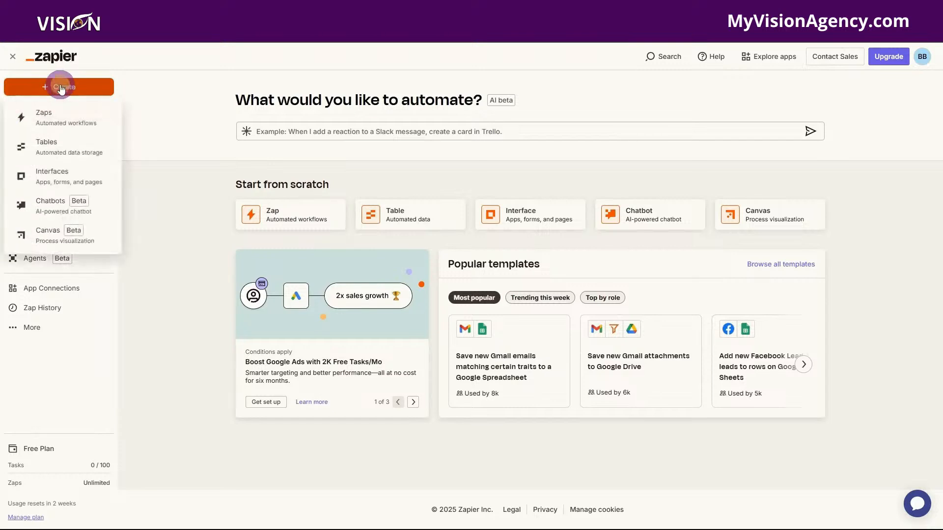
click(60, 116)
click(471, 305)
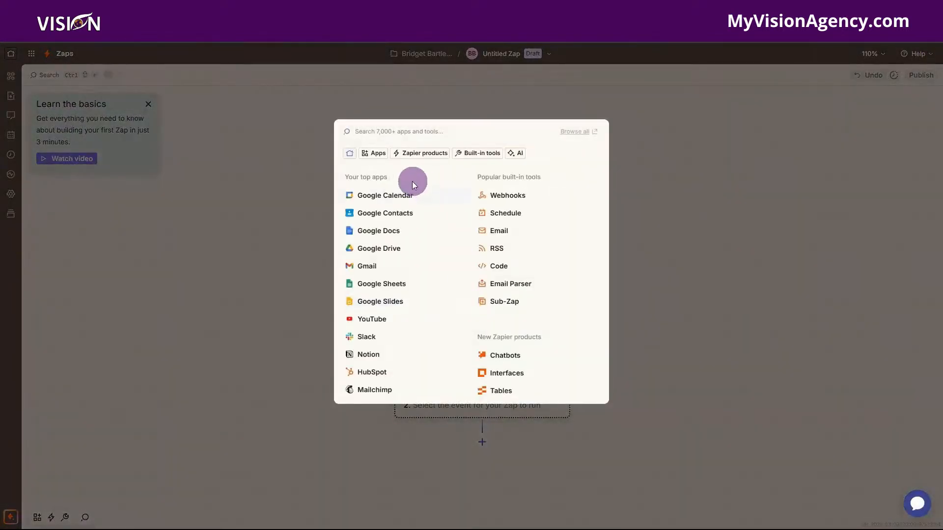
click(387, 270)
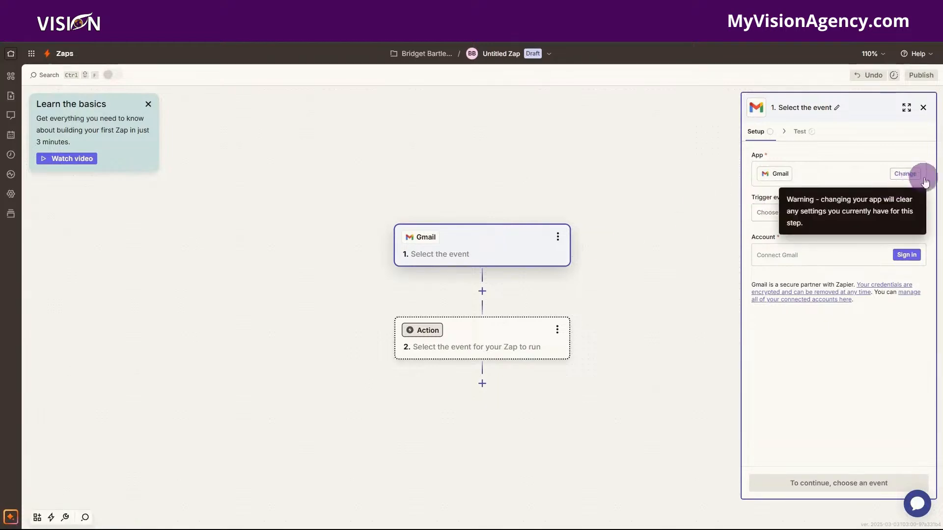
Set the Gmail trigger event to New Labeled Email.
click(795, 214)
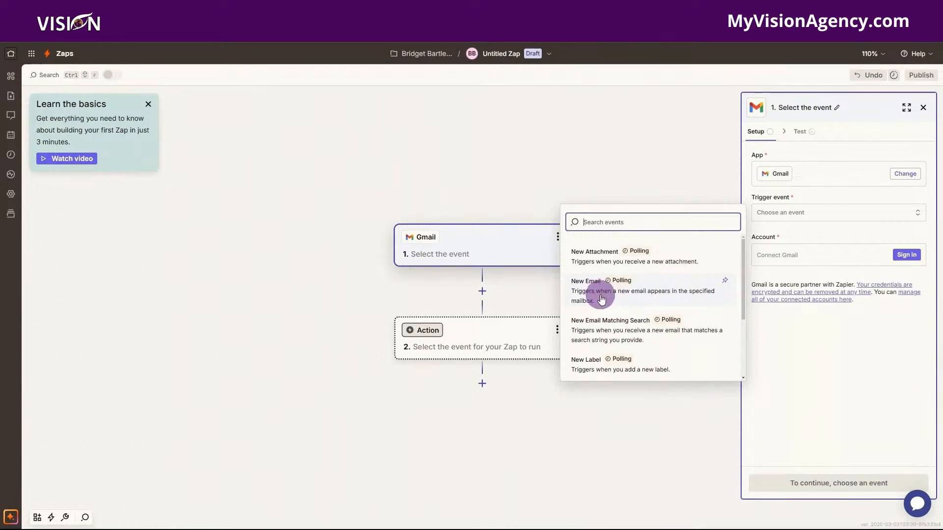
scroll(668, 334, down, 2)
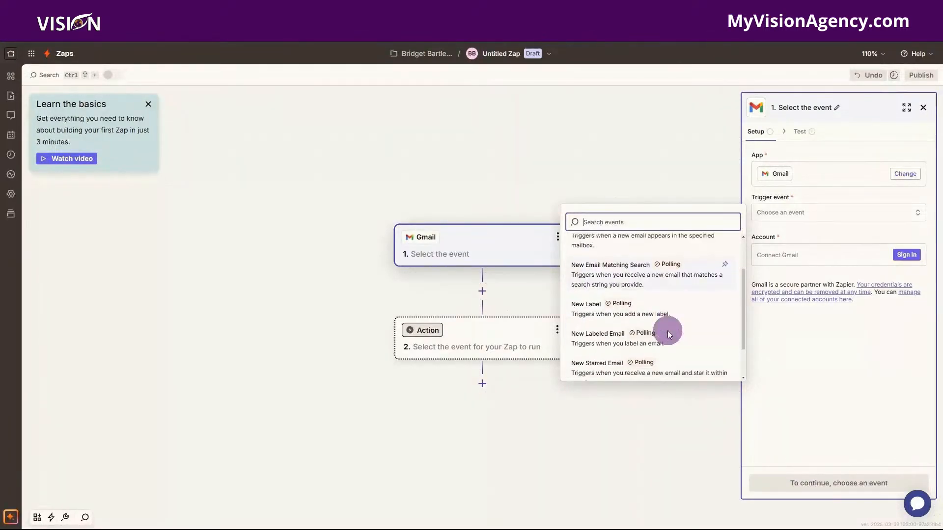
scroll(633, 279, up, 1)
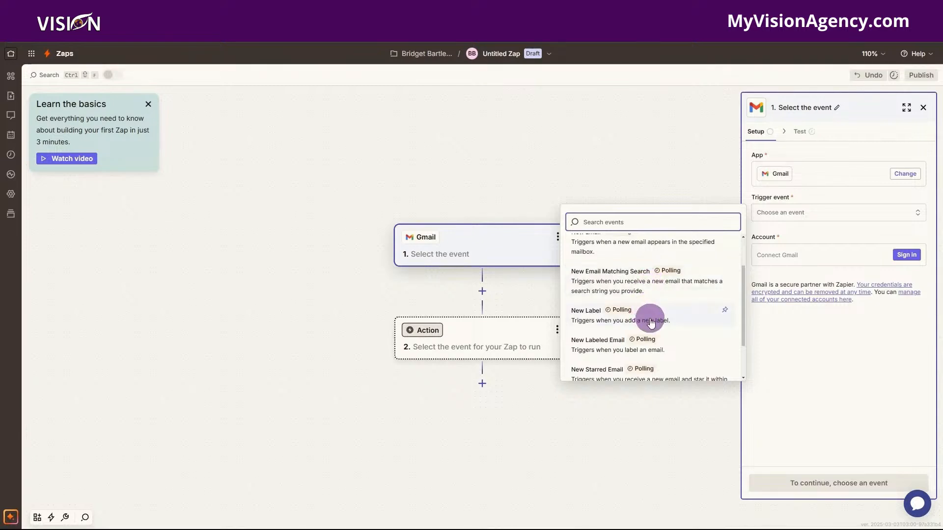
scroll(680, 334, down, 1)
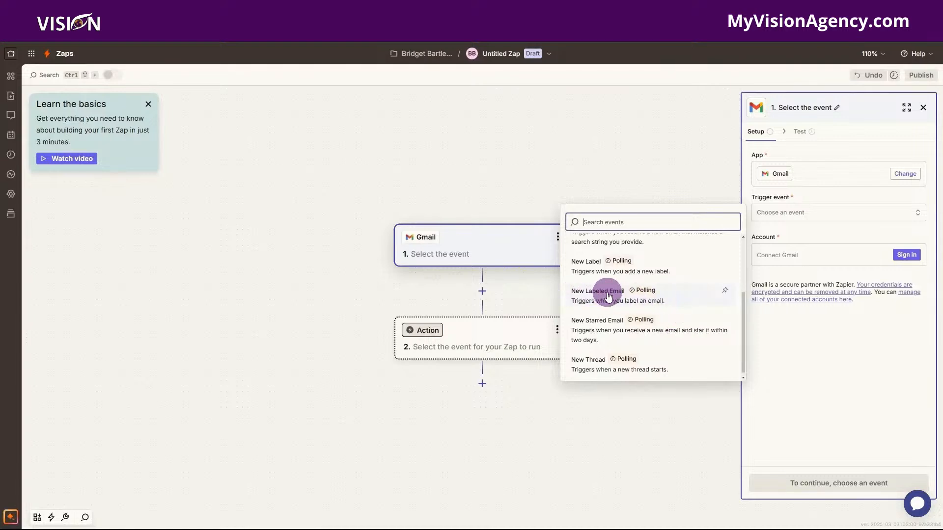
click(676, 295)
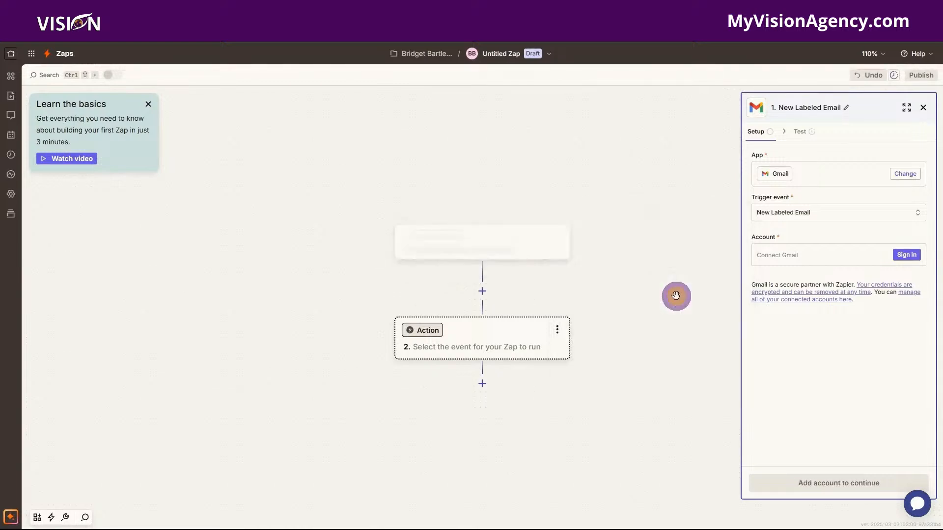
Connect and authorize a Google account for the Gmail trigger.
click(907, 255)
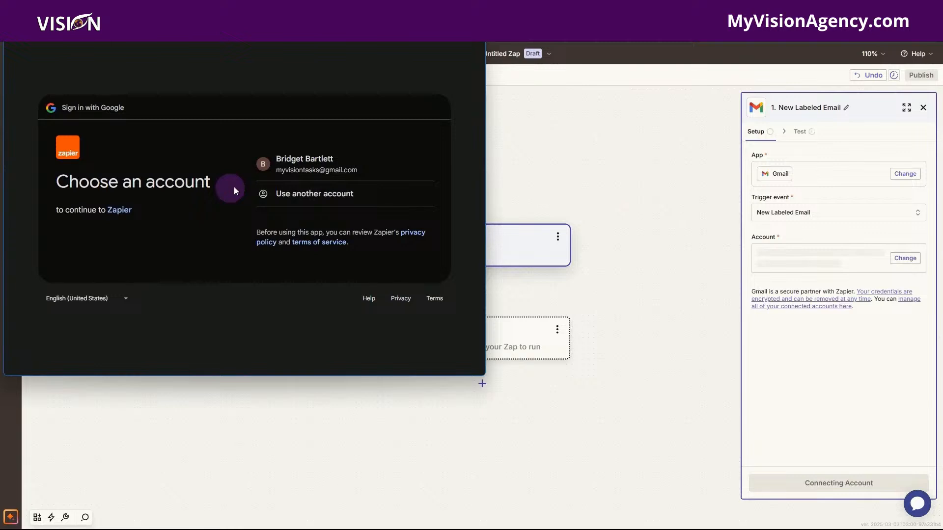
click(286, 169)
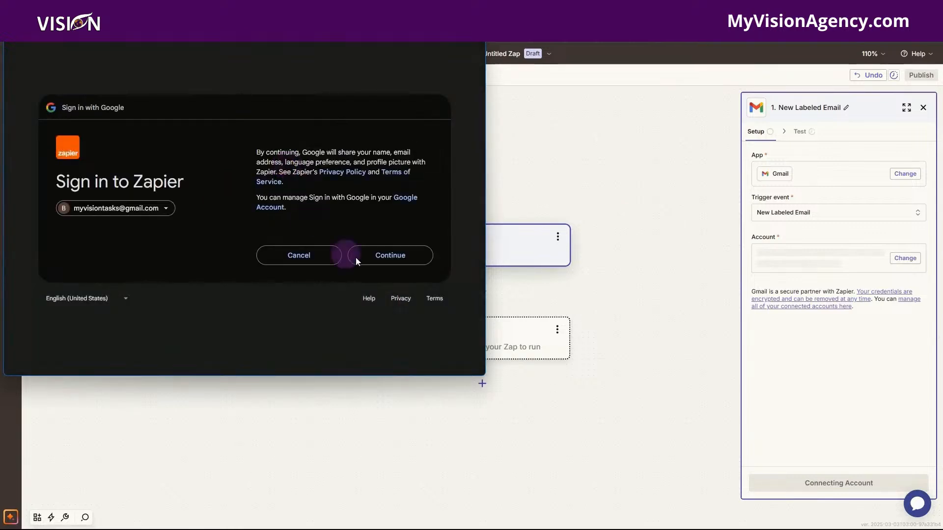
click(386, 257)
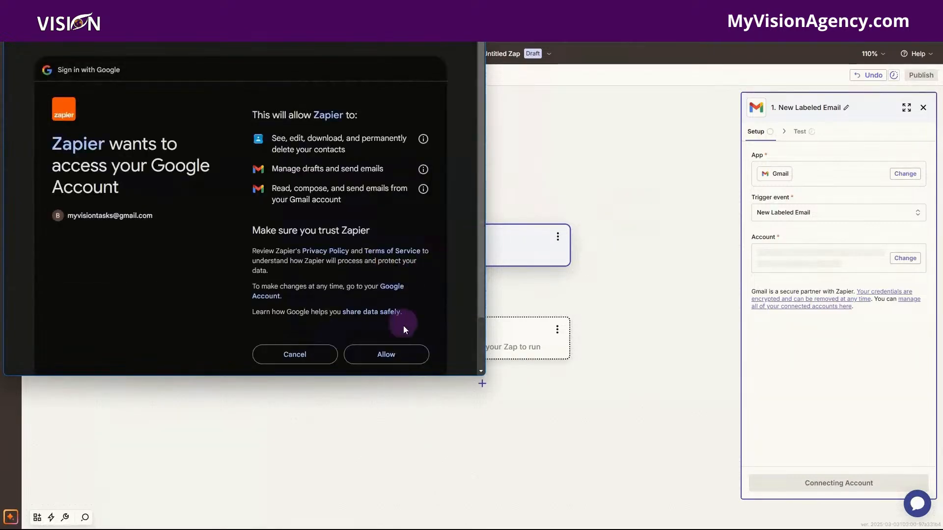
click(415, 354)
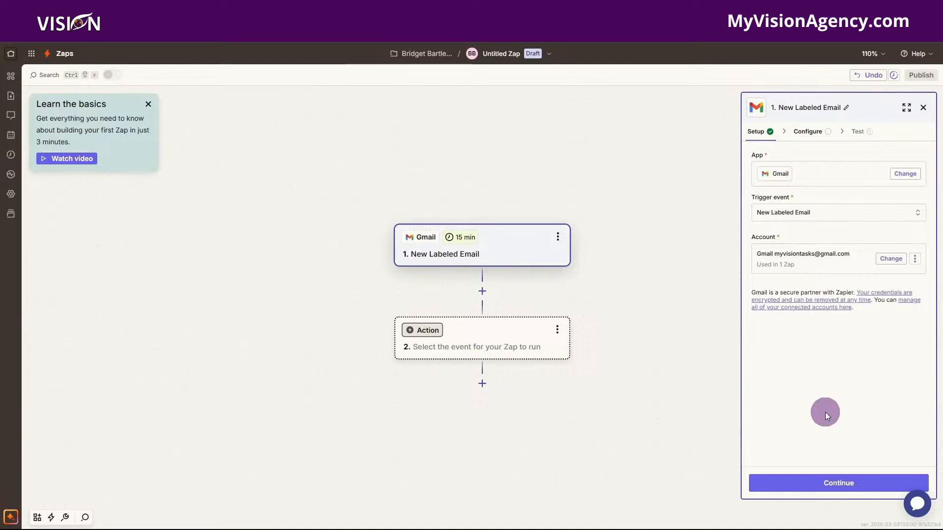
click(828, 489)
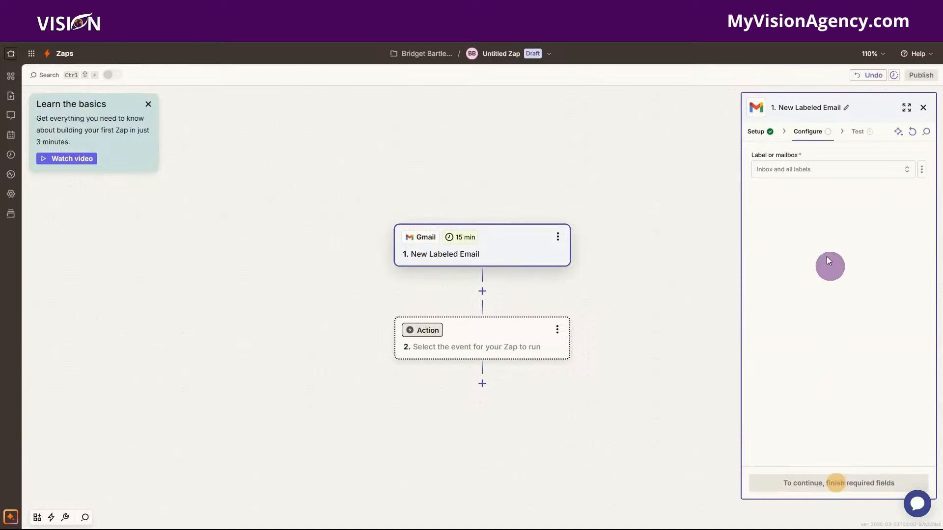
Set the trigger to watch the Waiting for response label.
click(779, 180)
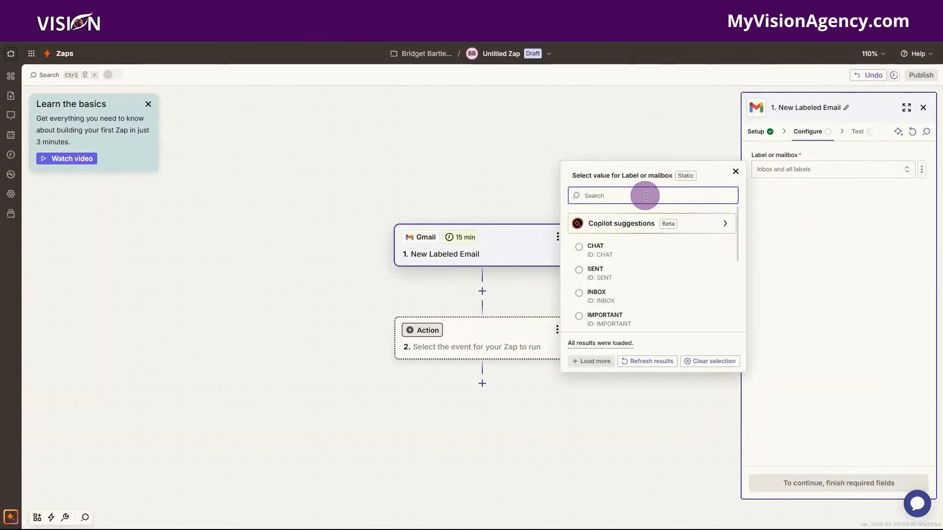
scroll(654, 284, down, 3)
scroll(653, 284, down, 5)
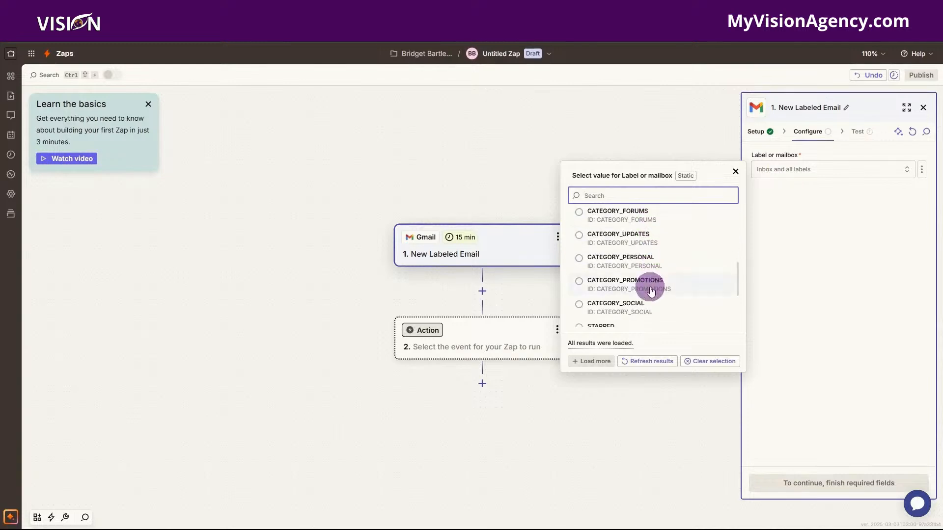
scroll(650, 288, down, 3)
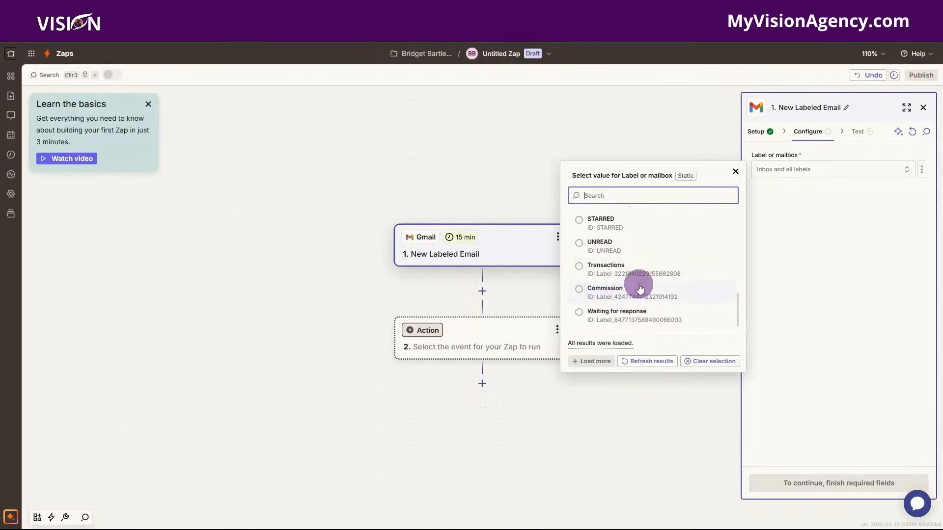
click(618, 315)
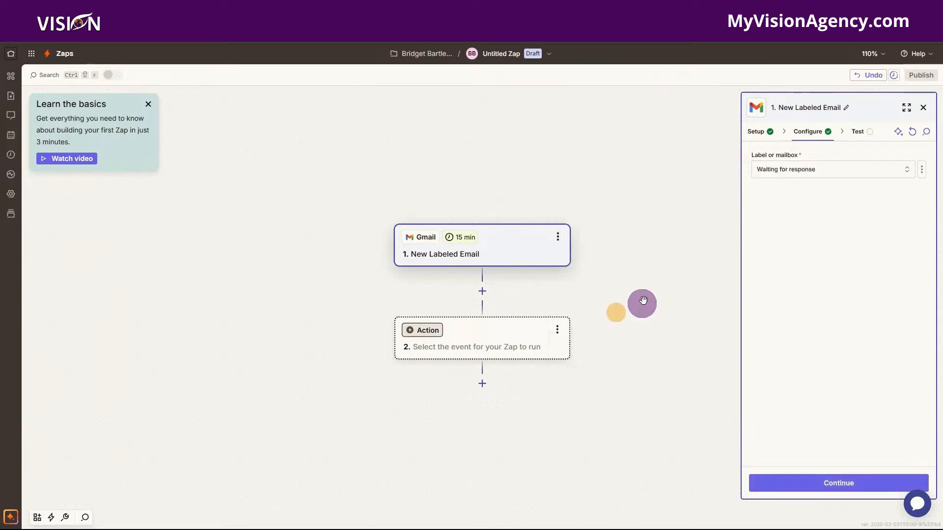
Test the trigger, review Labeled Email B, and continue with it as the sample record.
click(840, 492)
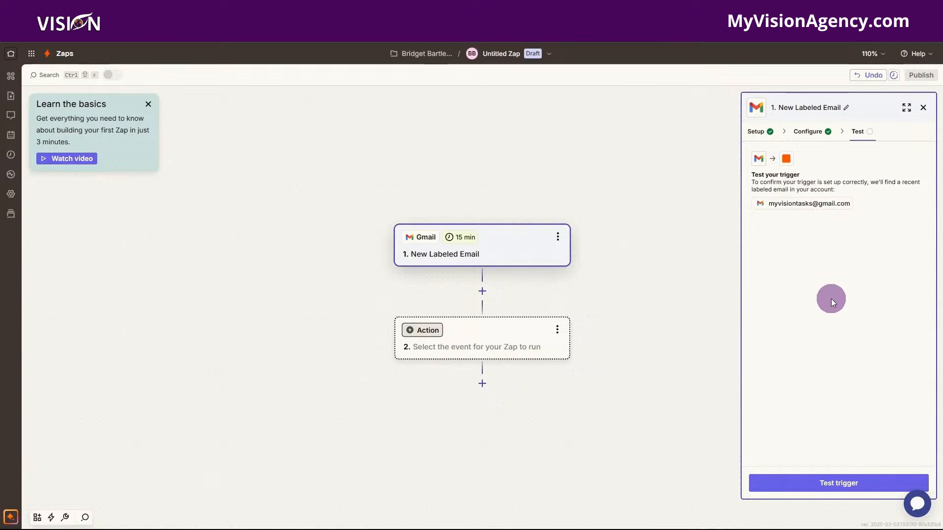
click(832, 482)
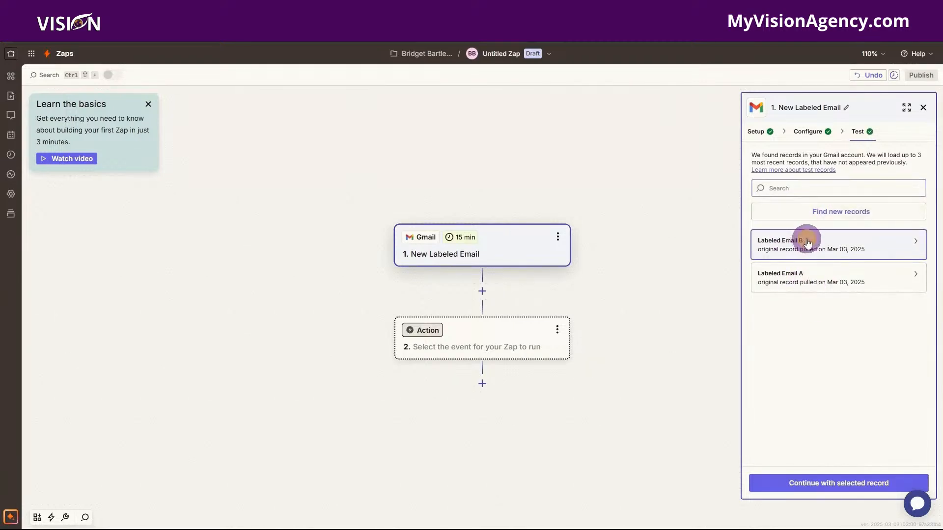
click(807, 242)
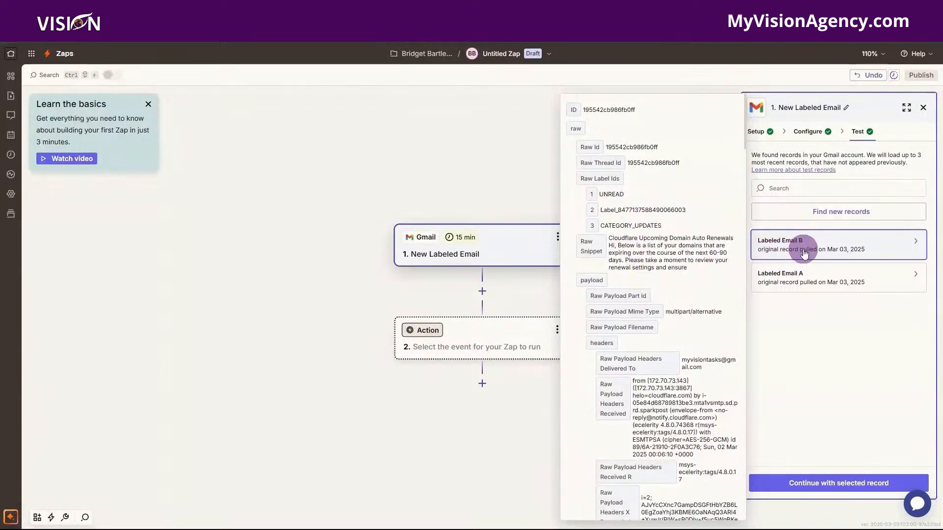
click(814, 347)
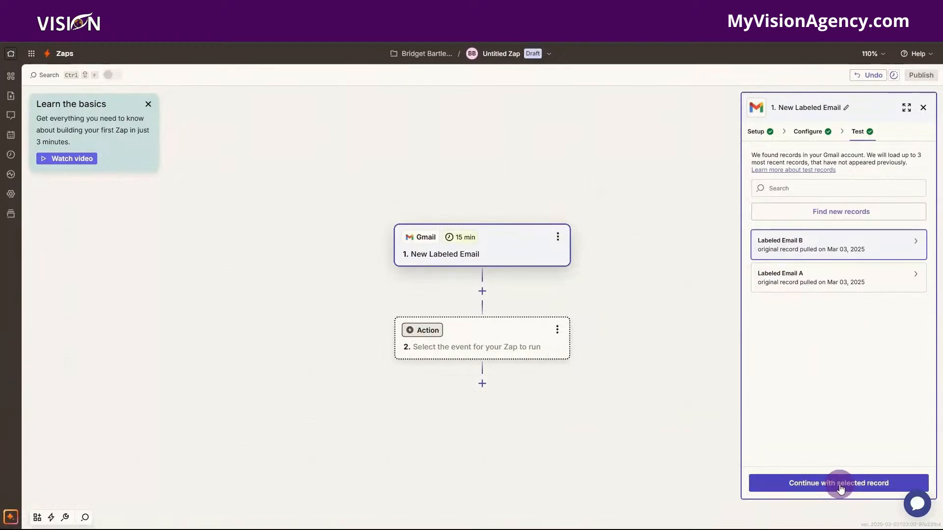
click(841, 484)
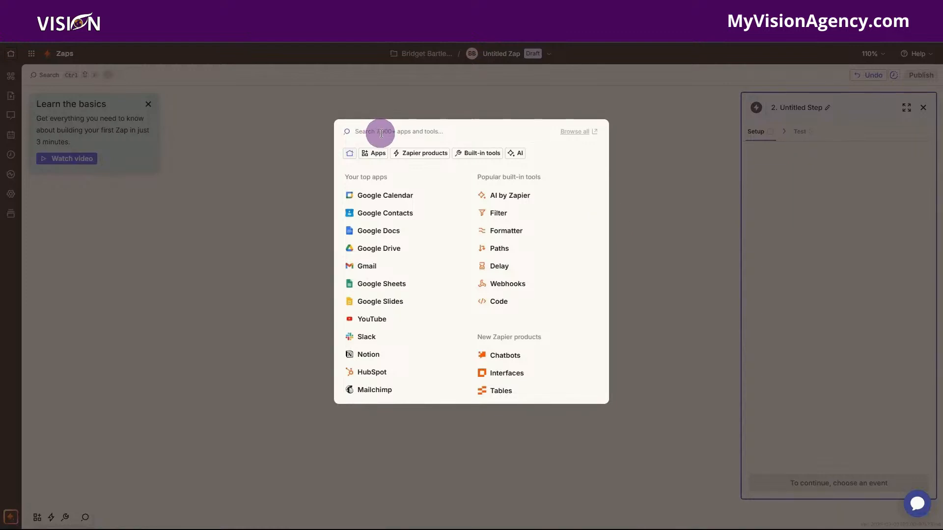
Search 'leadconn', make LeadConnector the step 2 app, and choose the Add Task event.
text(leadconn)
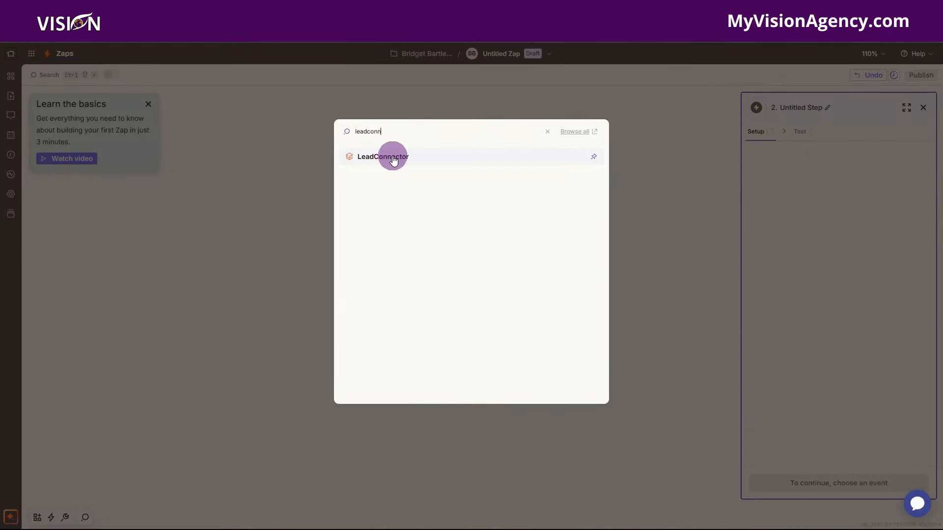
click(393, 157)
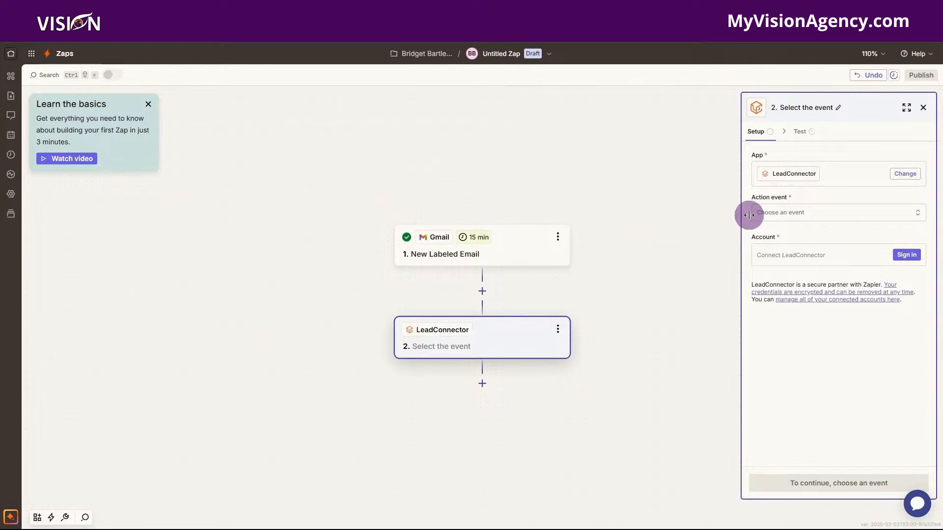
click(811, 215)
click(626, 227)
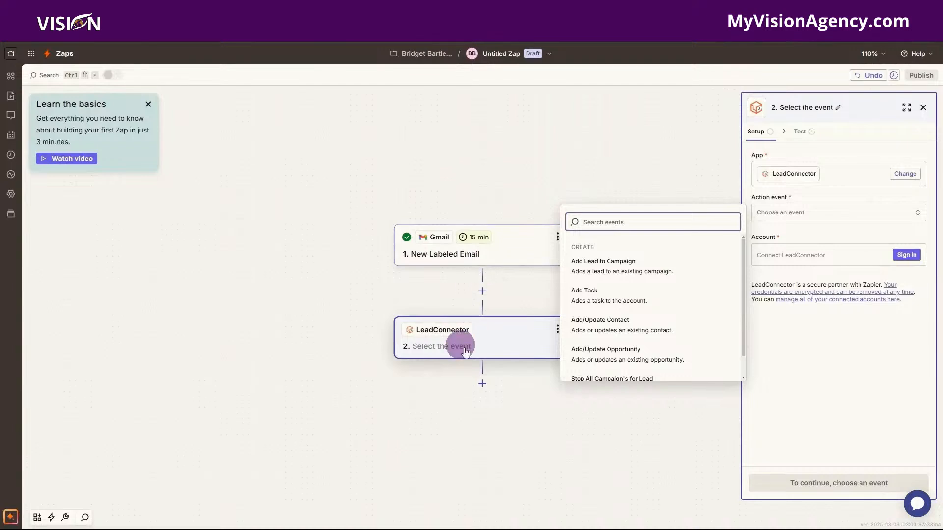
click(591, 298)
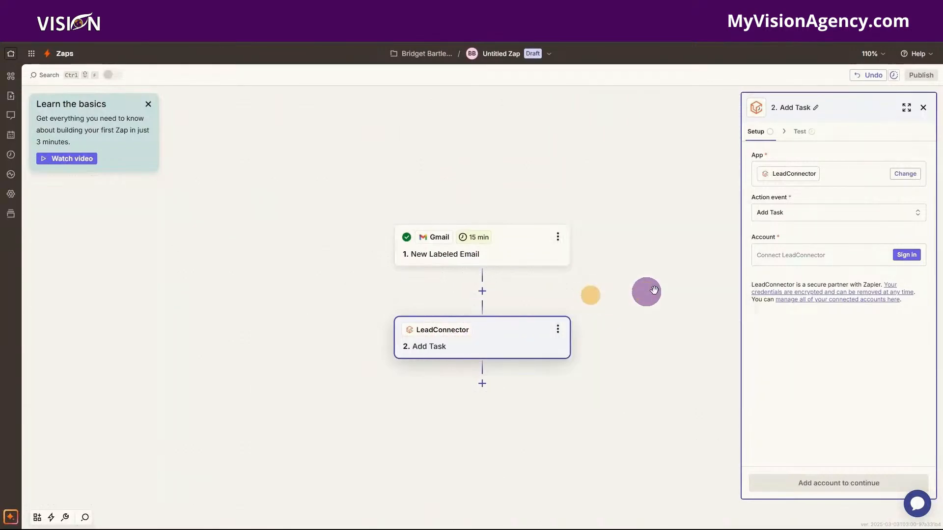
Begin the LeadConnector account sign-in, then switch to the Vision CRM tab.
click(911, 257)
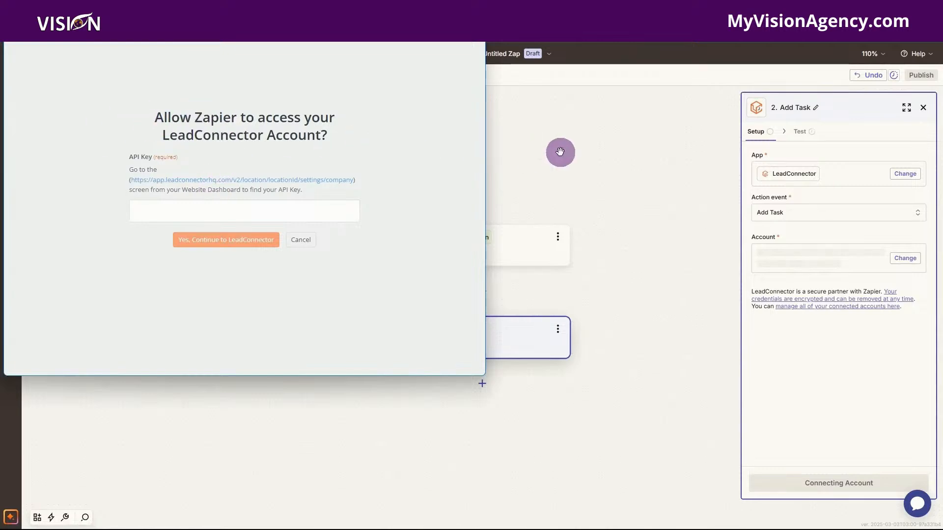
click(560, 151)
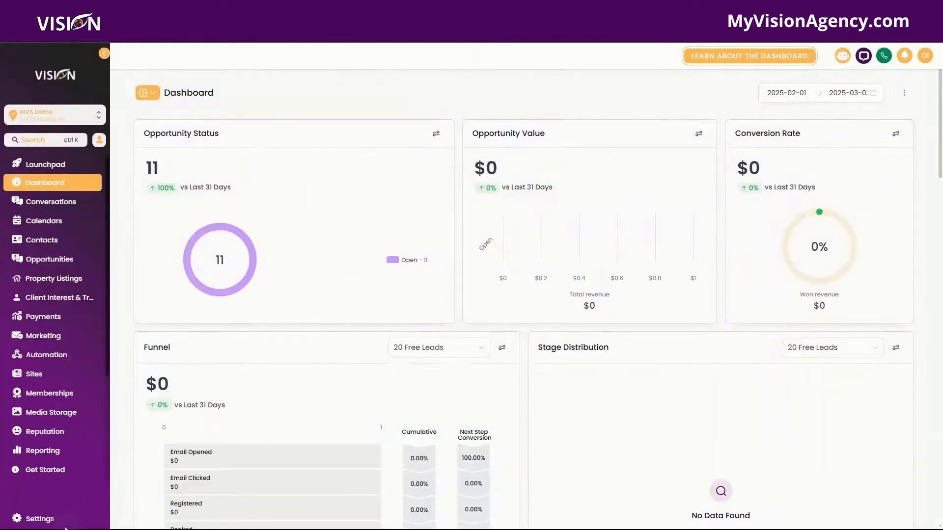
Copy the API key from Vision's Business Profile settings and return to Zapier.
click(42, 520)
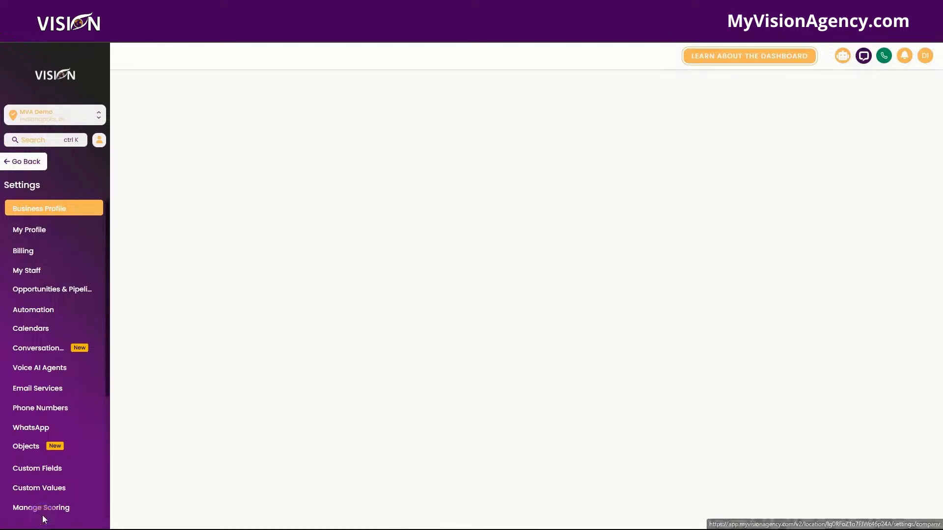
scroll(478, 285, down, 6)
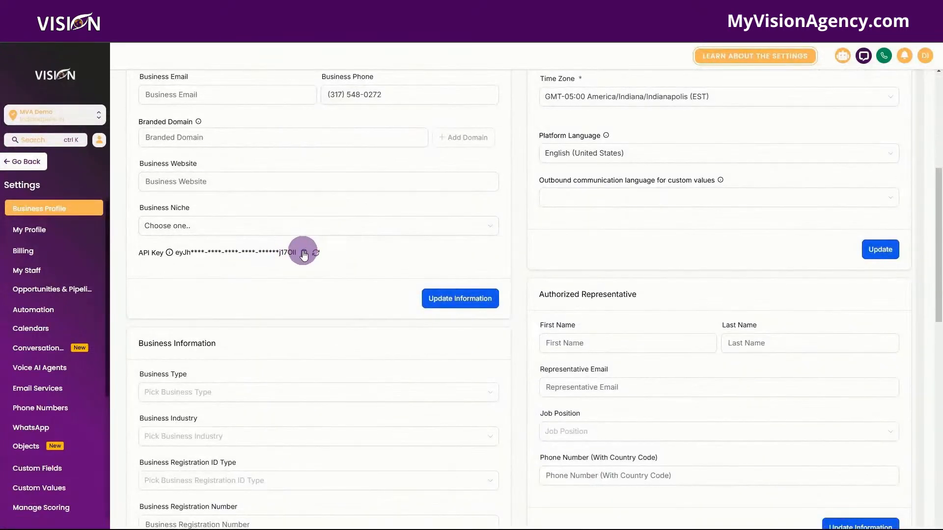
click(304, 253)
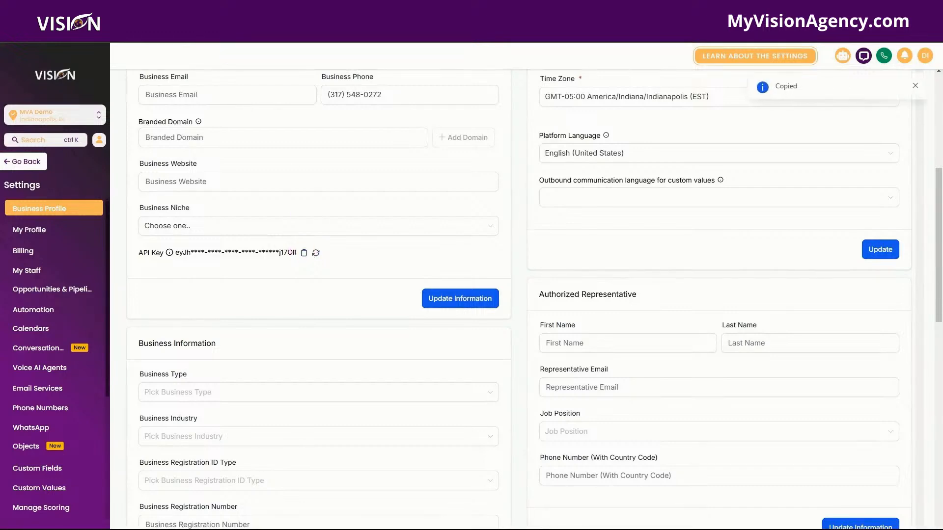
click(196, 10)
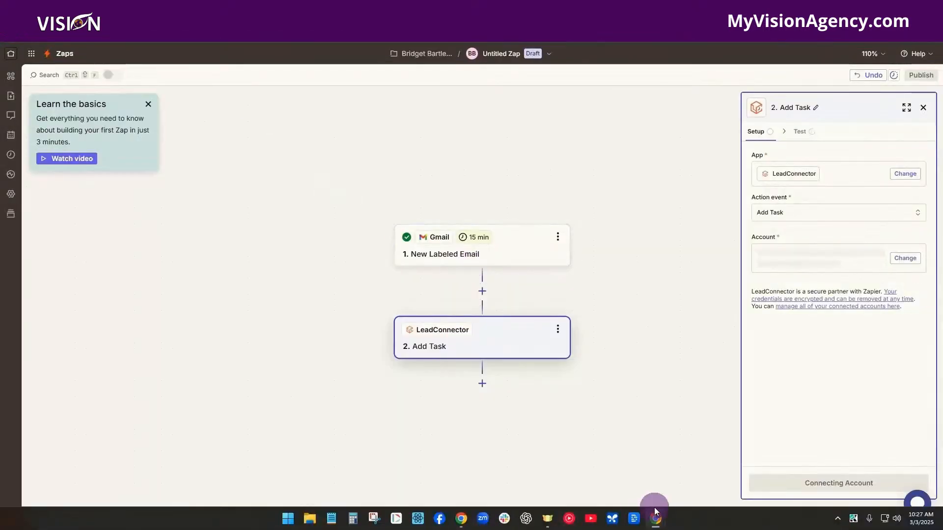
Paste the API key into the LeadConnector authorization window and approve access.
mouse_move(654, 523)
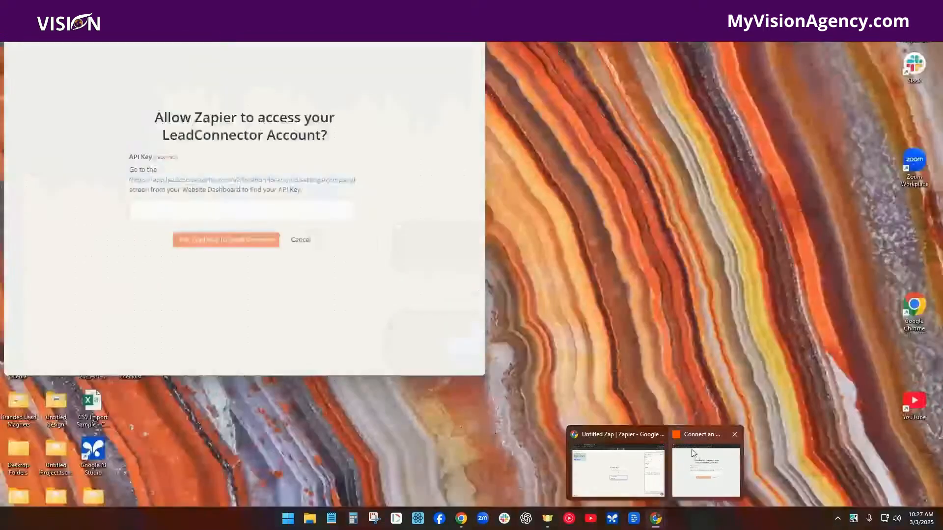
click(691, 451)
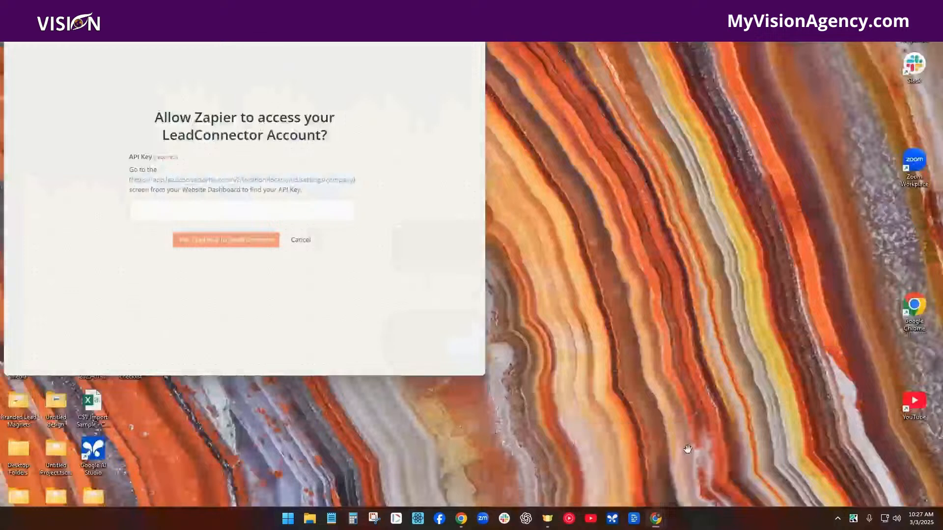
click(329, 209)
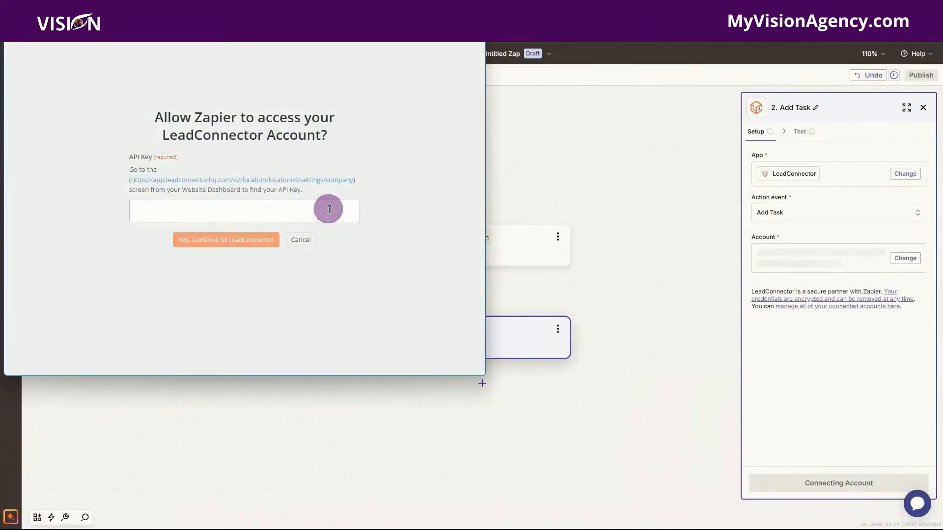
key(ctrl+v)
click(224, 293)
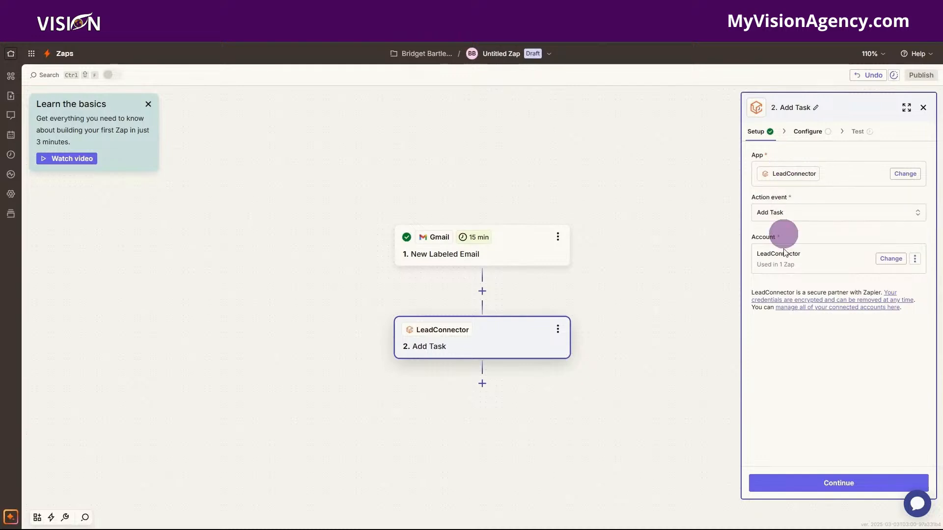
Assign the LeadConnector task to Demo User 1.
click(841, 483)
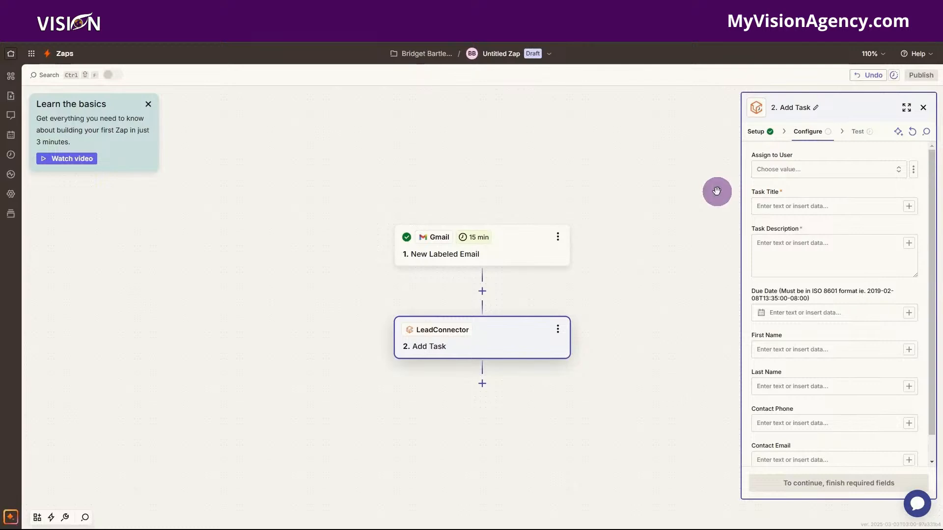
click(802, 170)
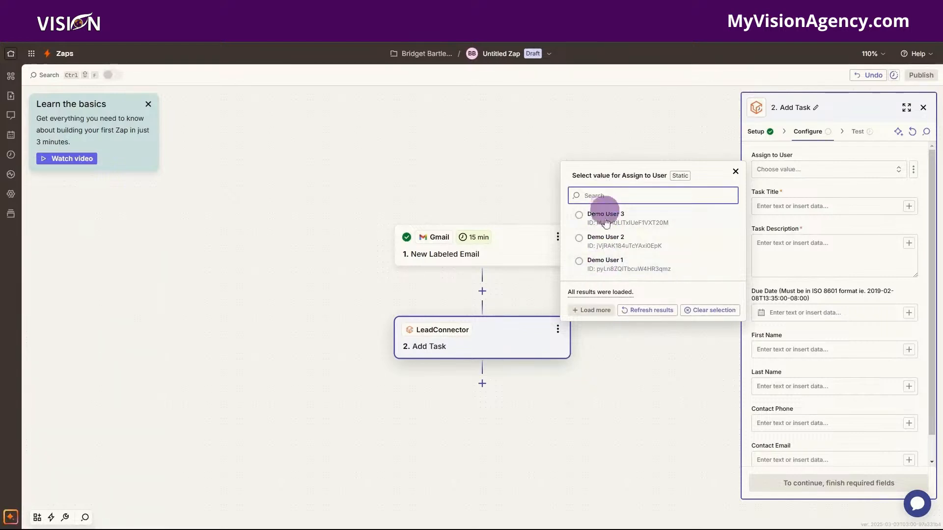
click(609, 266)
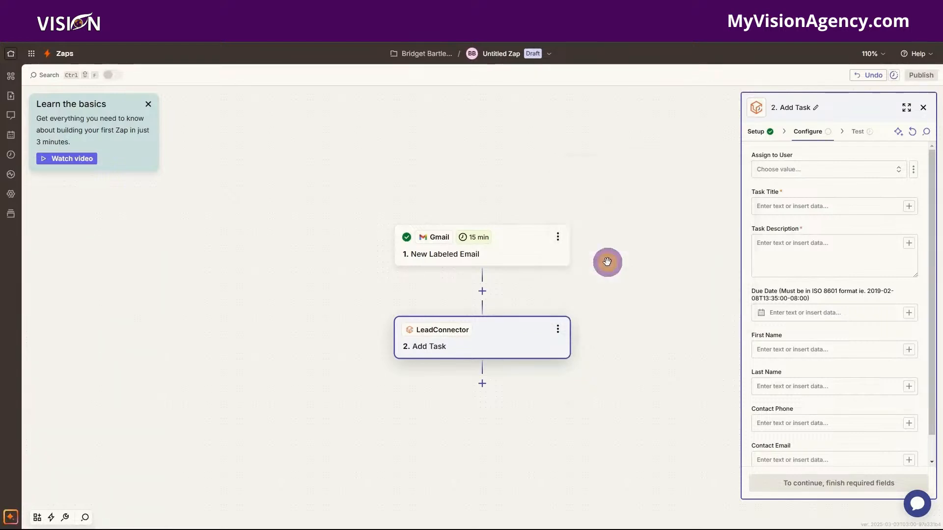
Title the task 'Waiting for response:' followed by the email's From Name.
click(784, 207)
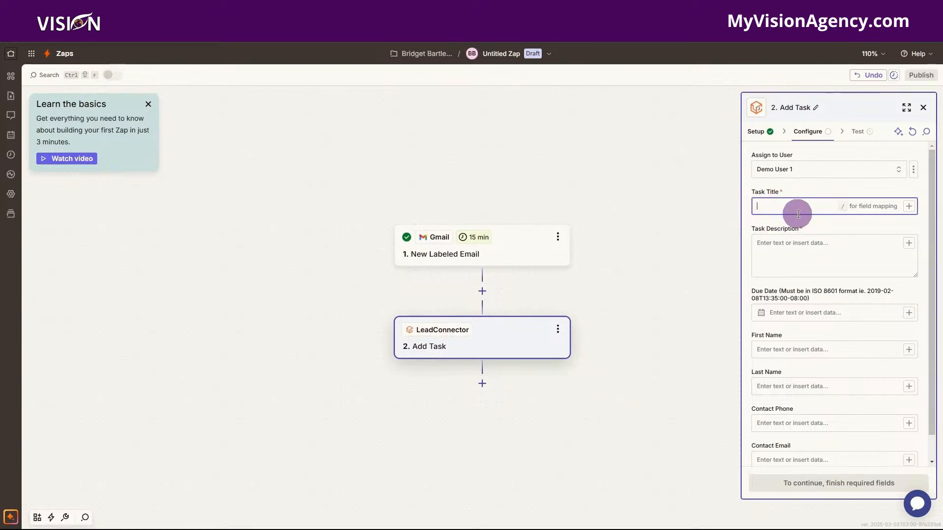
click(909, 206)
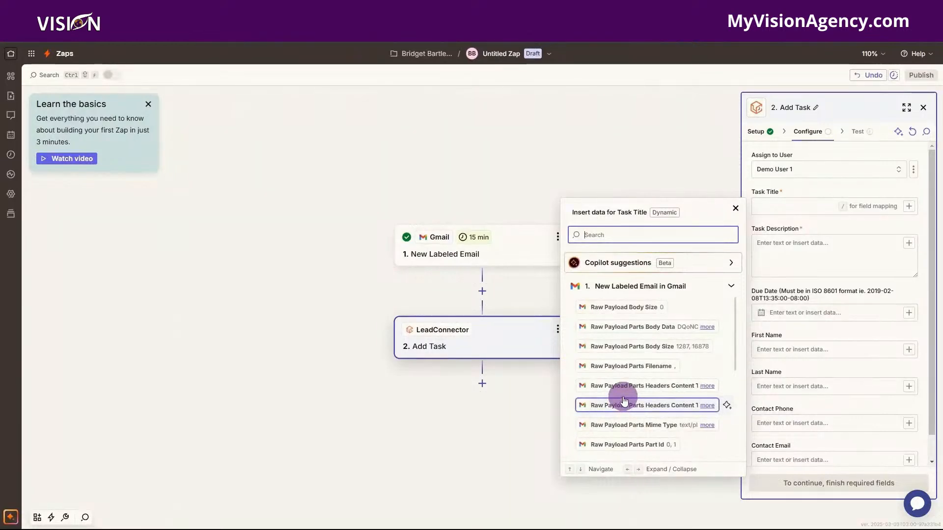
scroll(623, 388, down, 5)
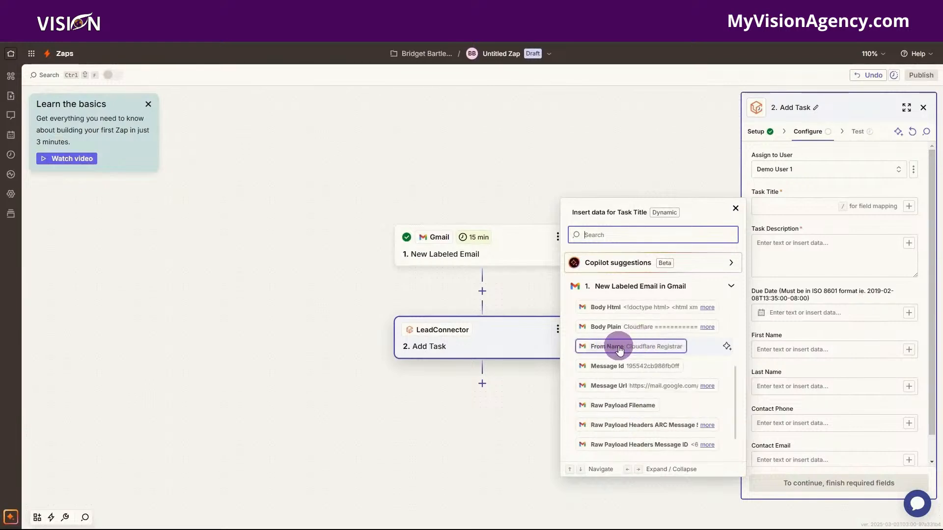
click(619, 348)
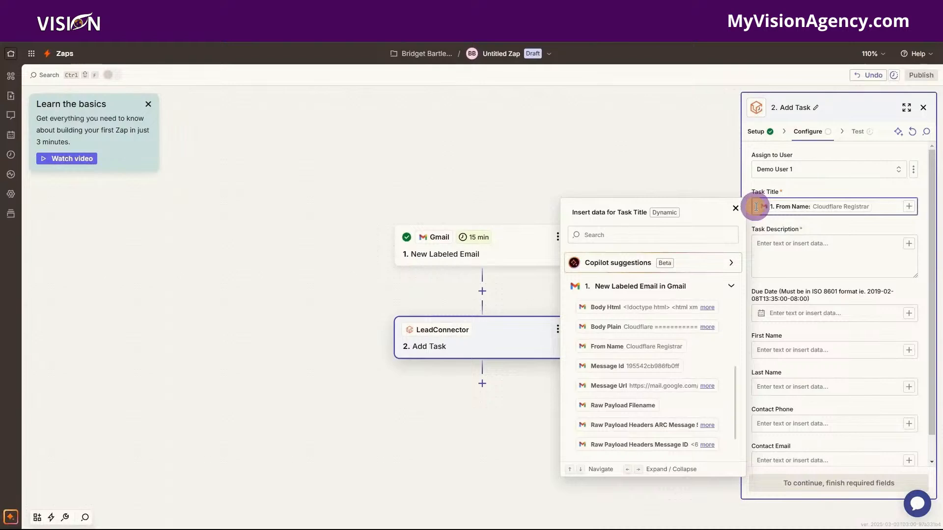
text(Waiting for )
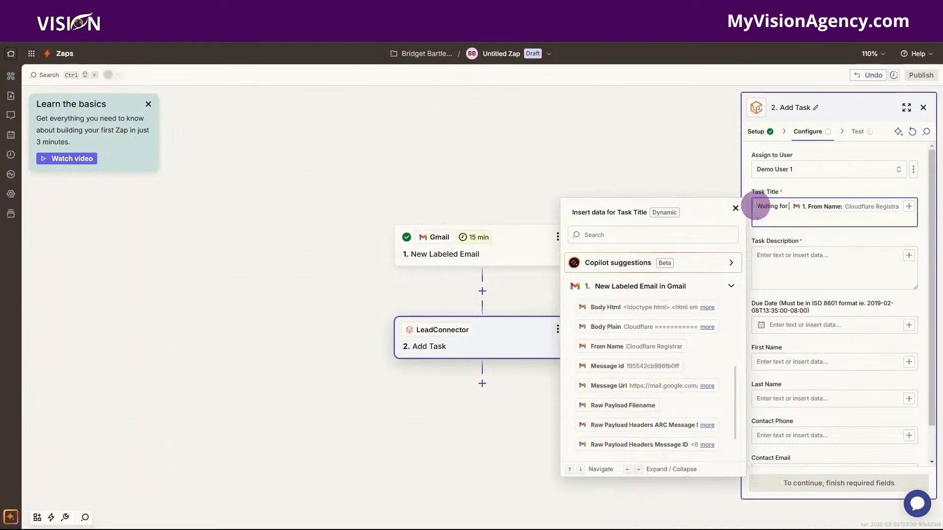
text(response:)
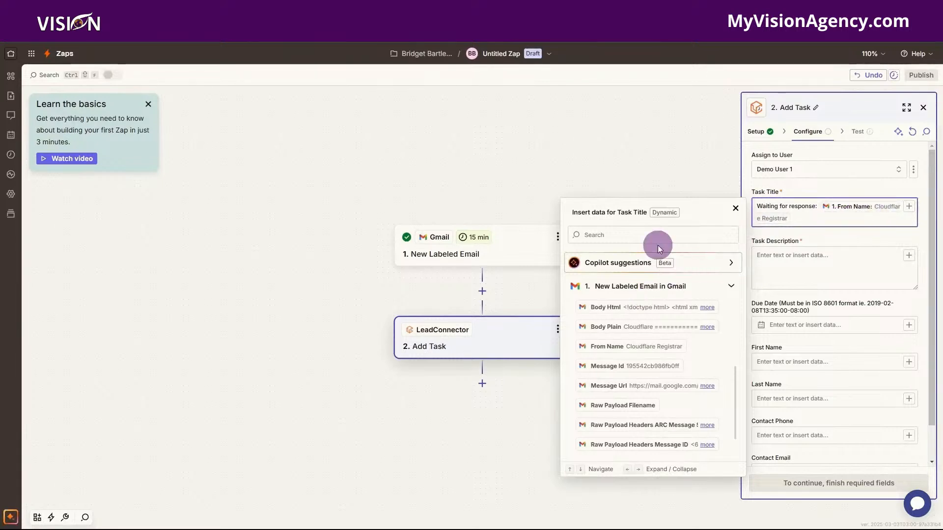
click(772, 255)
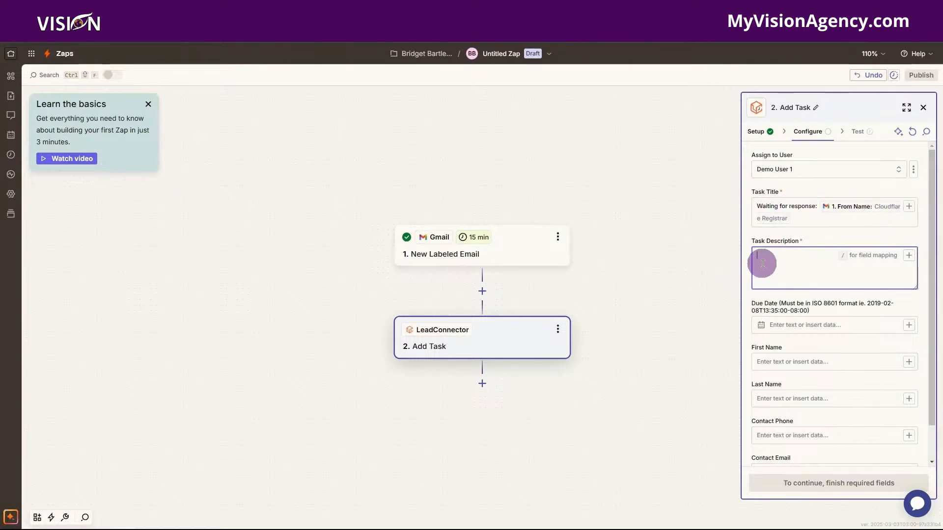
Insert the email's Body Plain and Message Url into the Task Description.
click(909, 256)
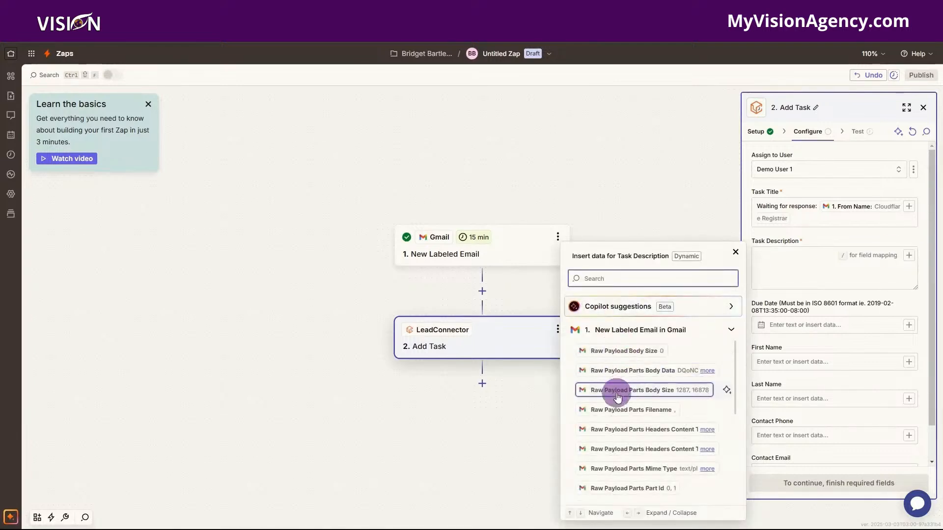
scroll(618, 399, down, 1)
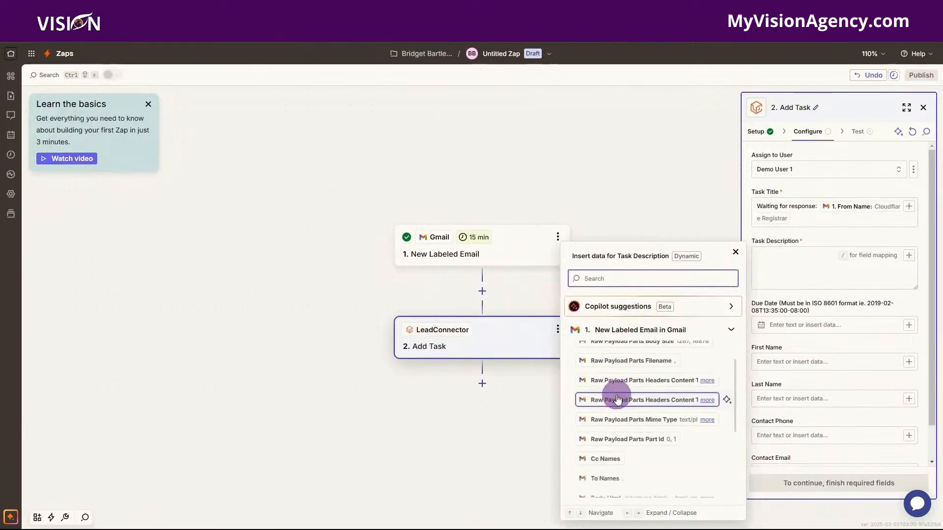
scroll(618, 399, down, 3)
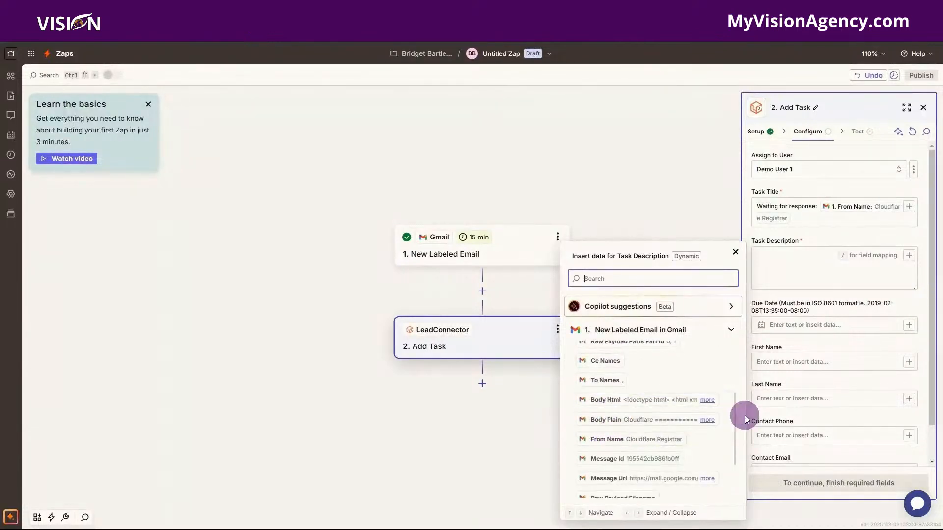
click(610, 423)
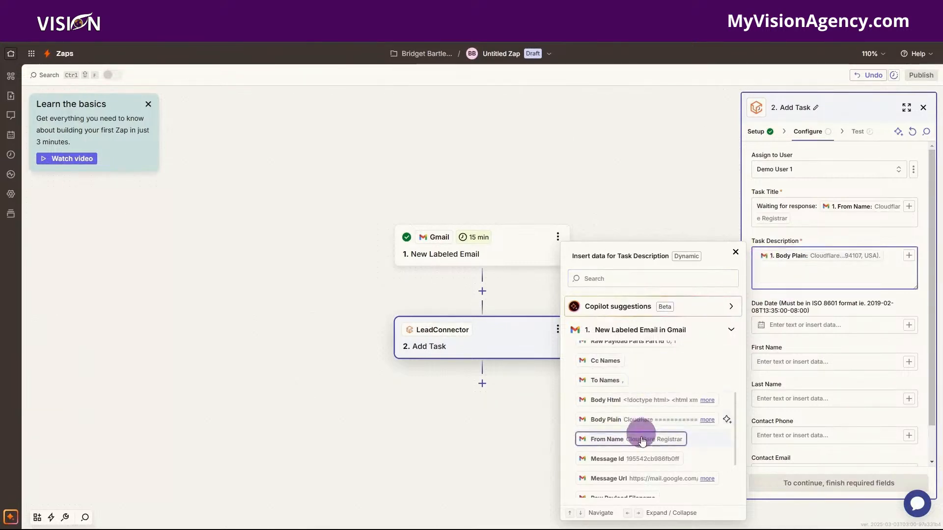
click(614, 481)
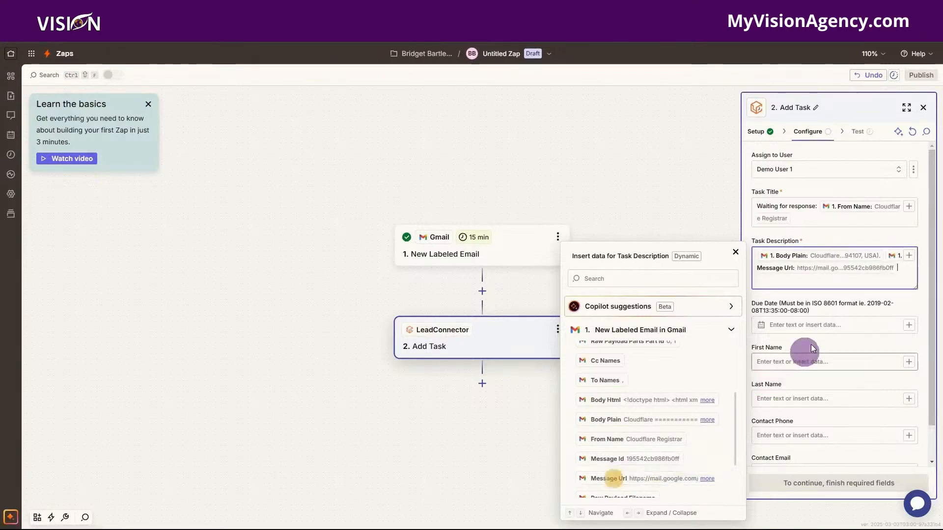
Label the description fields 'Content:' and 'URL:' on separate lines.
click(756, 255)
text(Content:)
key(Return)
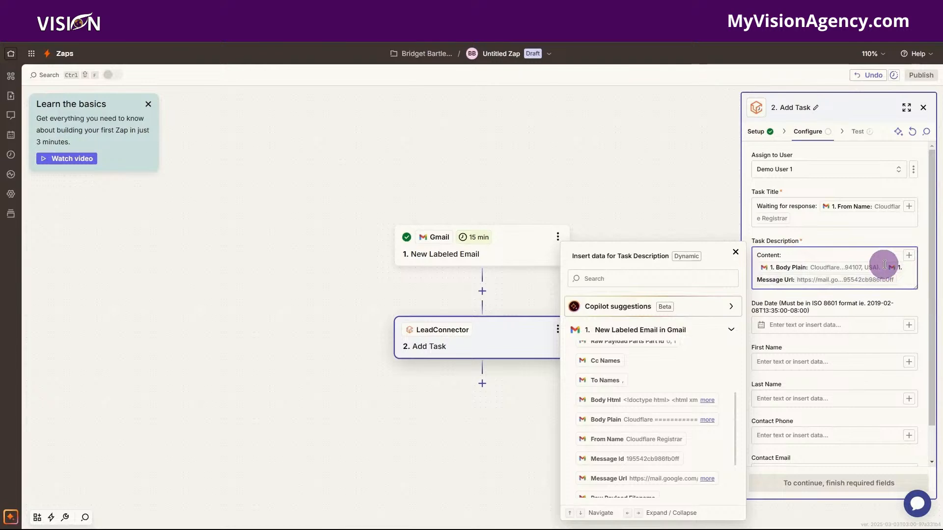
key(Return)
key(Return)
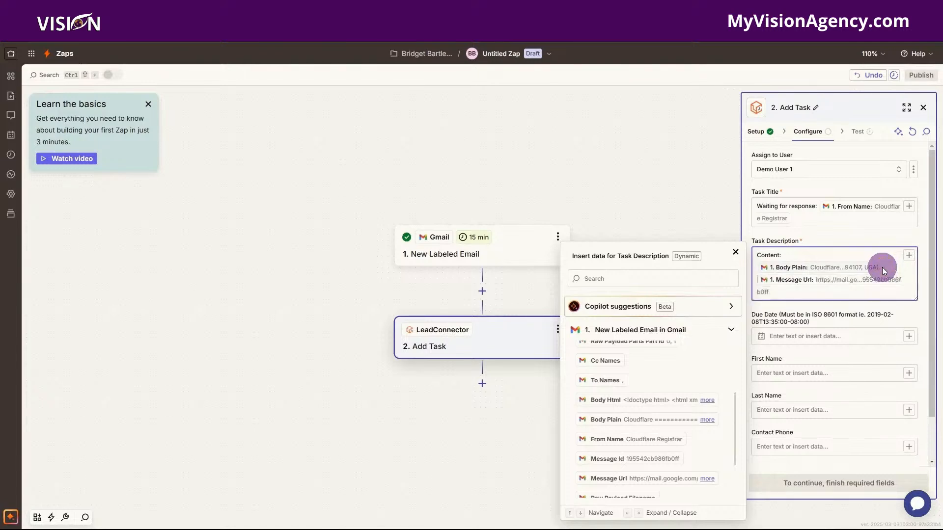
text(URL:)
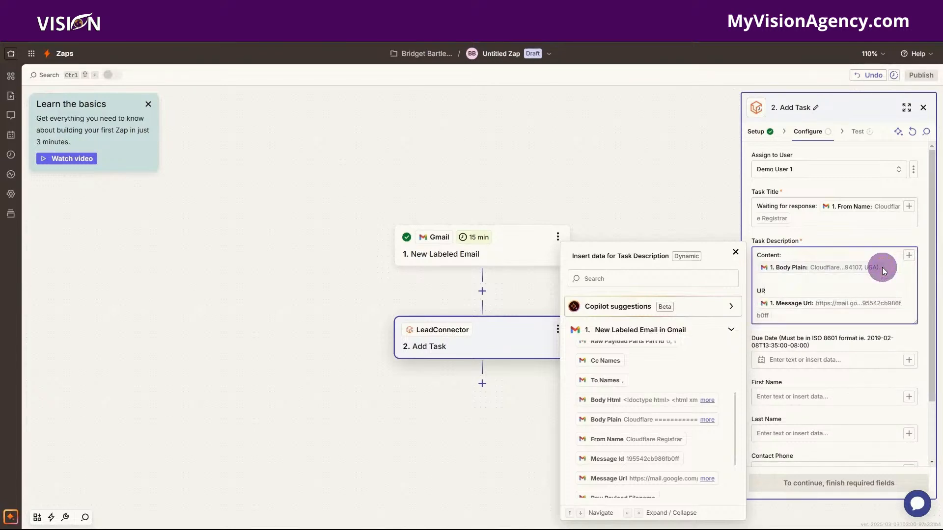
key(Down)
click(824, 377)
scroll(820, 379, down, 3)
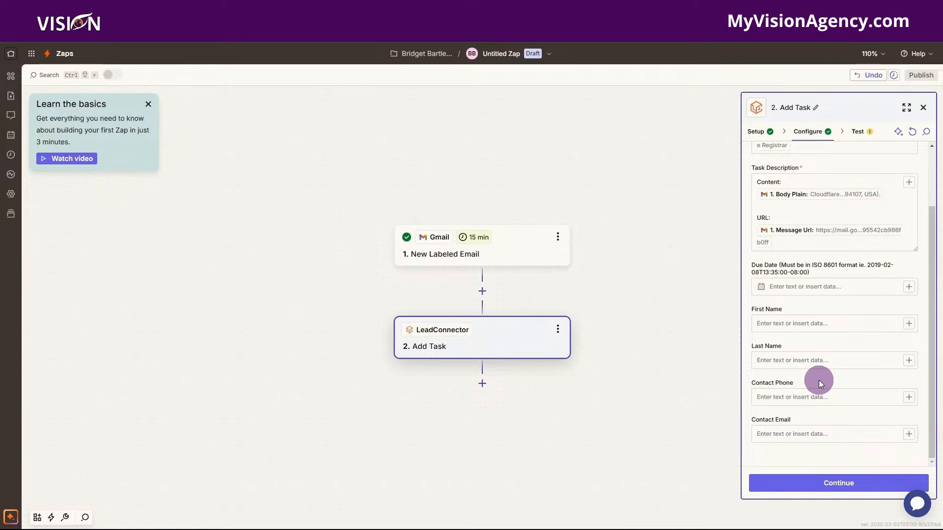
Enter the agency's contact e-mail in Contact Email and send a test task to LeadConnector.
click(790, 438)
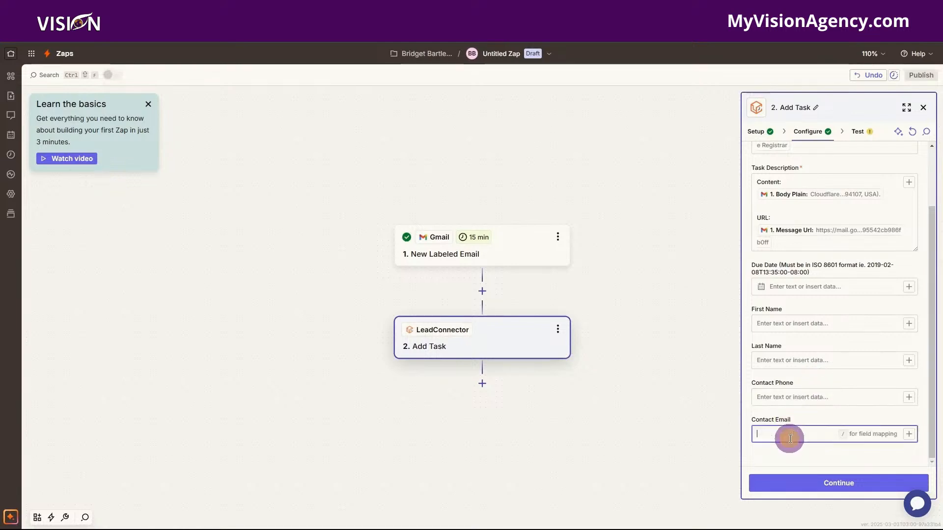
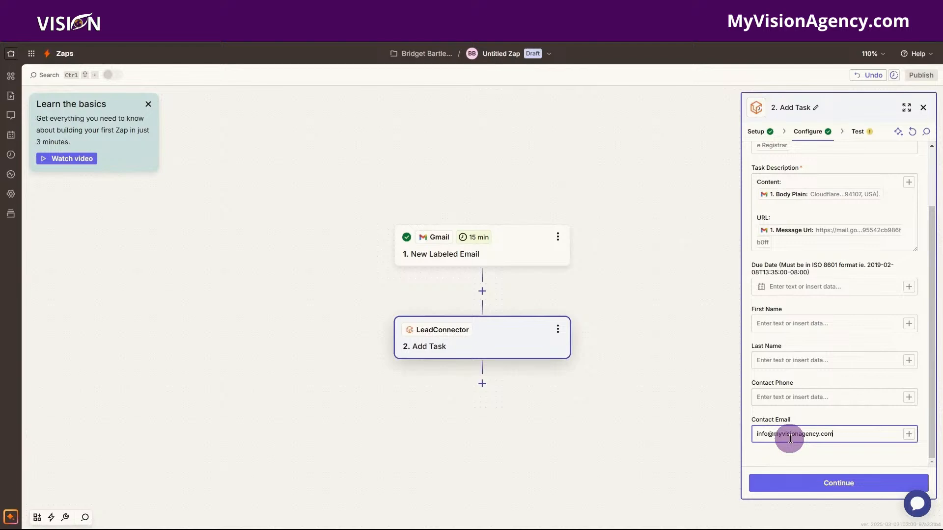
click(840, 483)
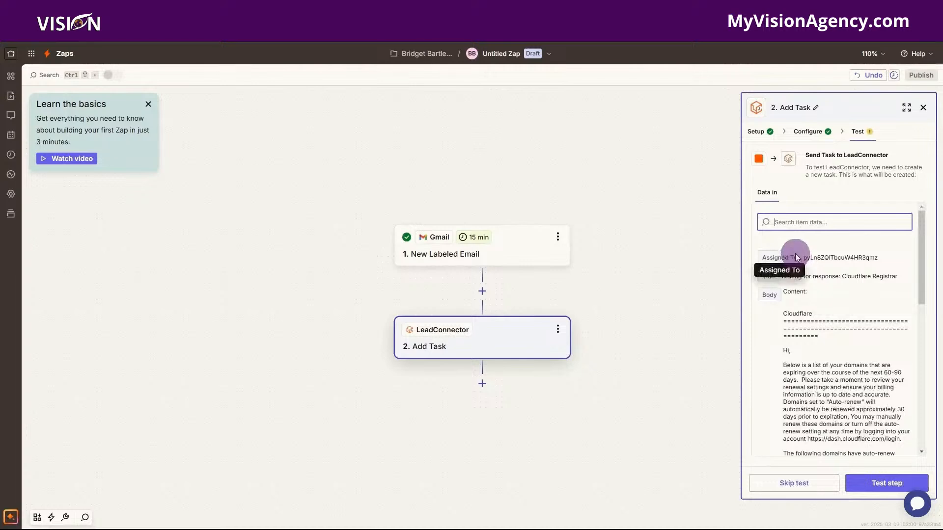
click(881, 485)
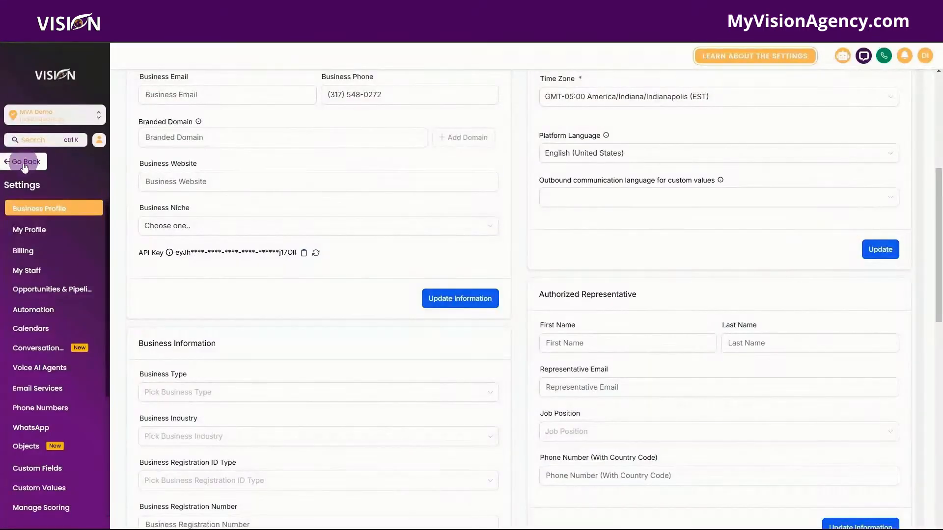
click(25, 162)
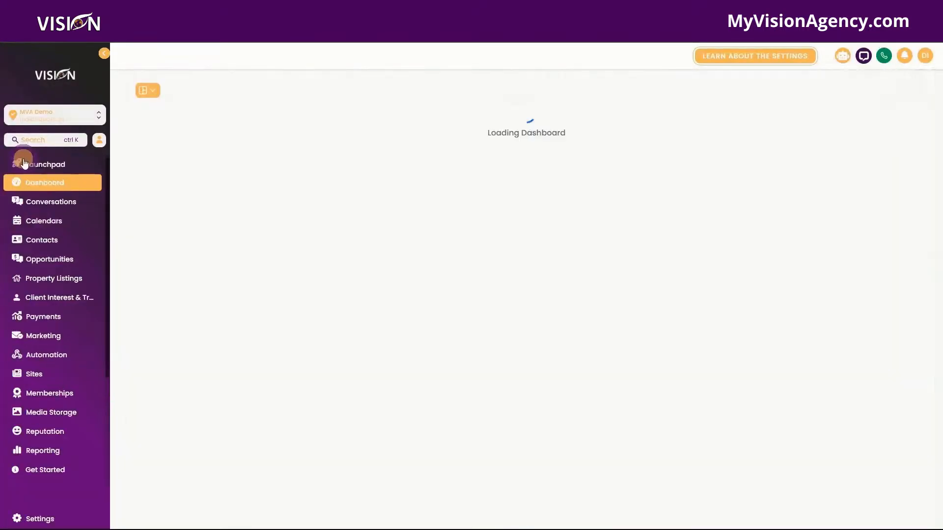
Open the new Cloudflare Registrar task from Contacts > Tasks and review its description.
click(52, 244)
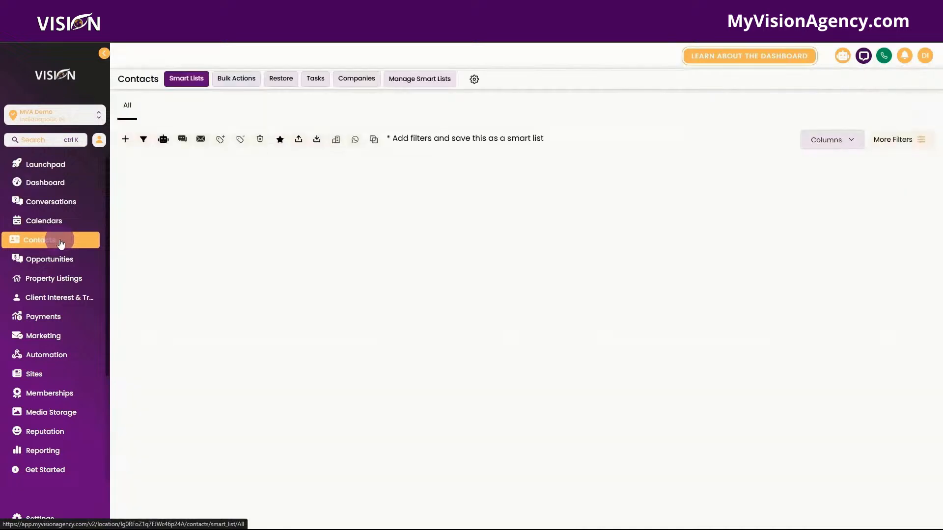
click(304, 81)
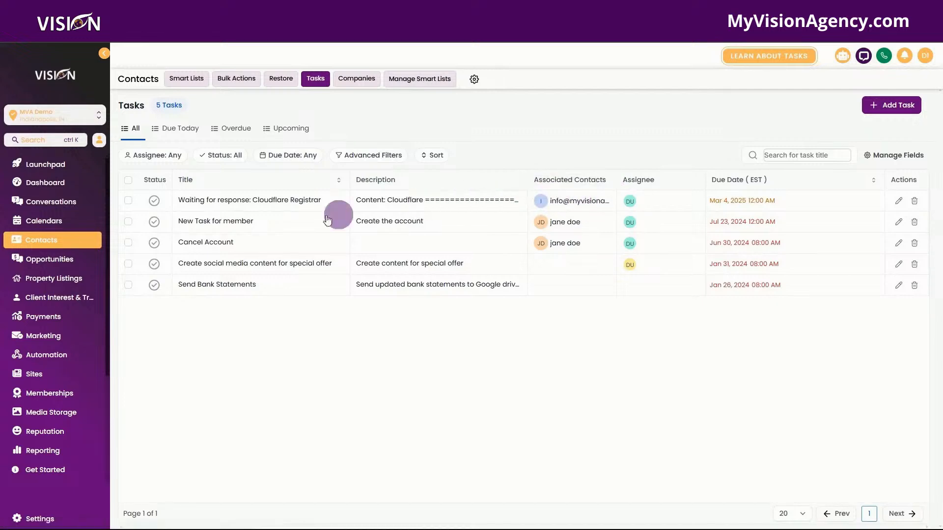
click(216, 201)
click(726, 196)
scroll(860, 174, down, 2)
scroll(860, 174, down, 2)
scroll(860, 174, up, 5)
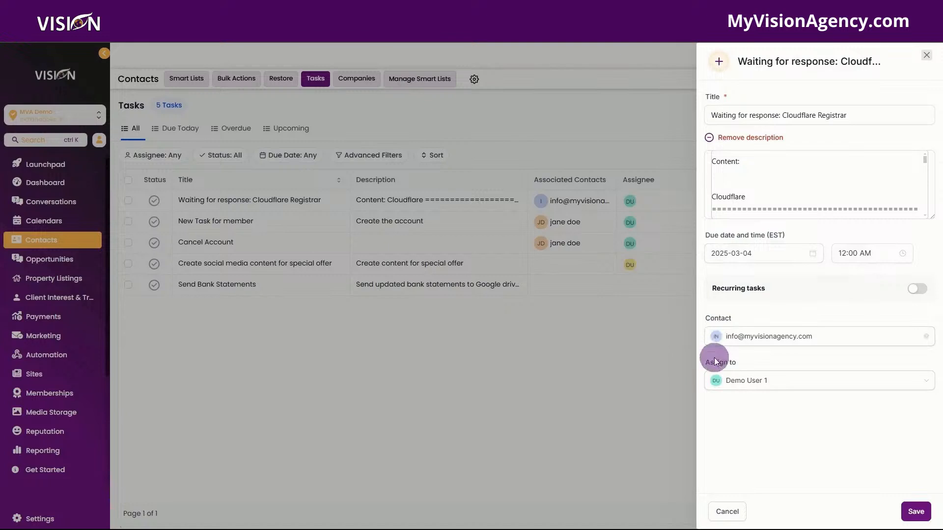
click(735, 513)
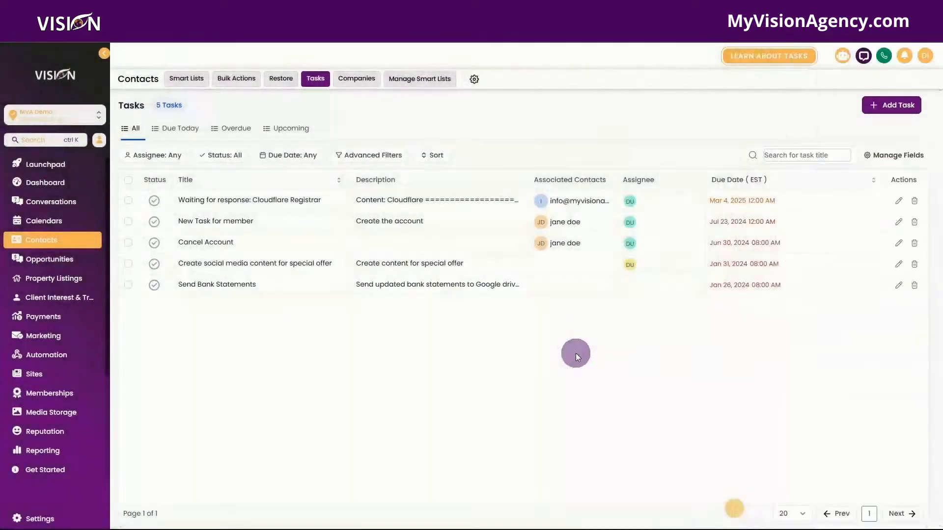
View the task on its linked contact's record.
click(567, 201)
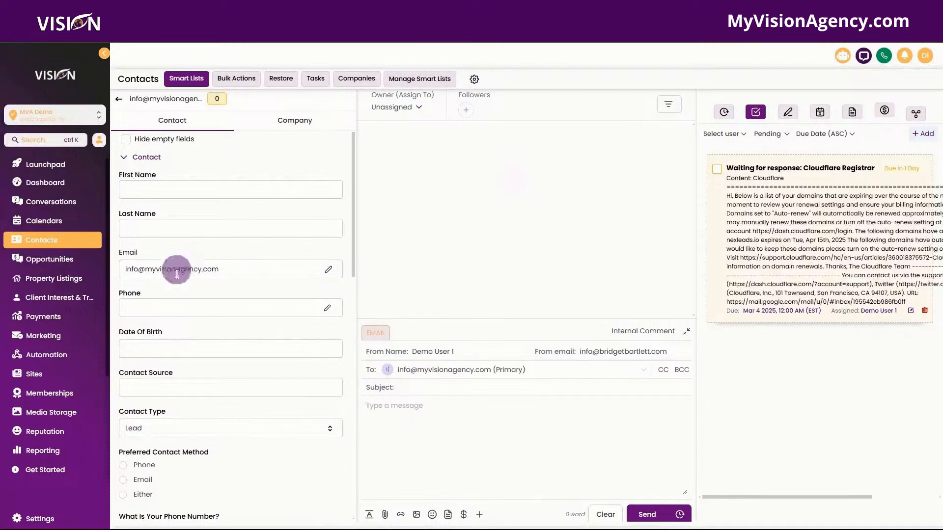
scroll(221, 343, down, 5)
scroll(231, 322, down, 2)
scroll(227, 327, up, 5)
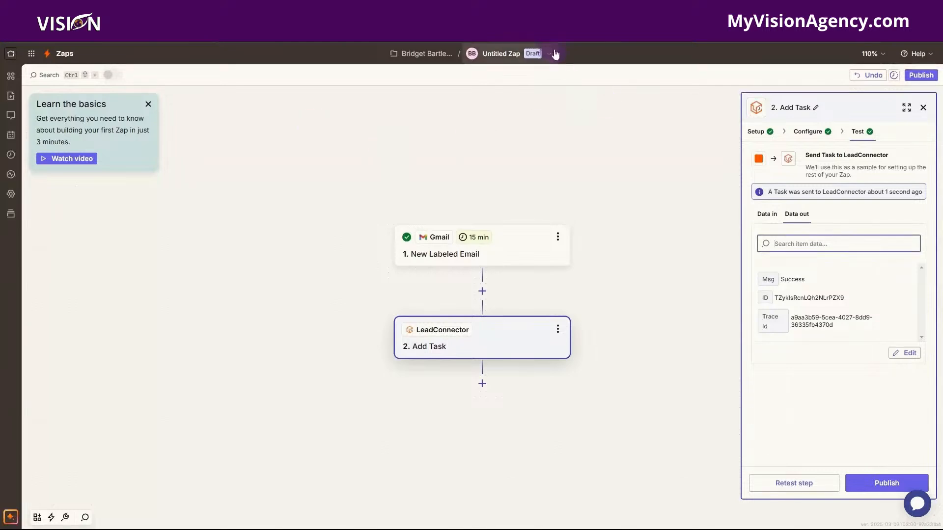
Publish the zap and rename it 'Awaiting Response> Task'.
click(889, 485)
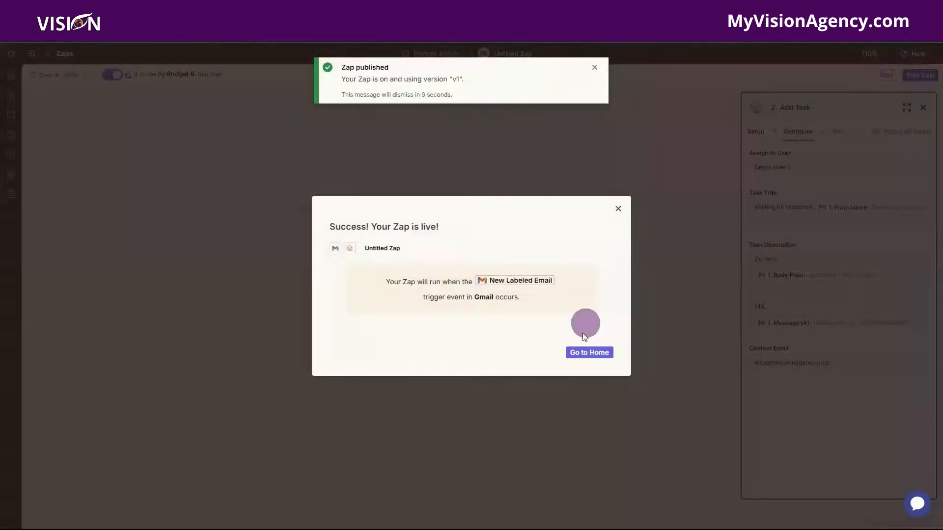
click(617, 211)
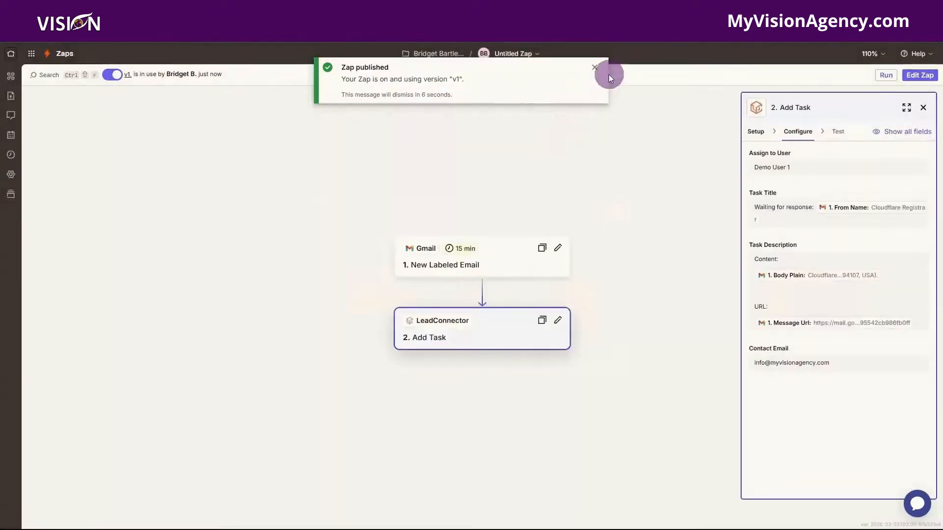
click(595, 69)
click(536, 53)
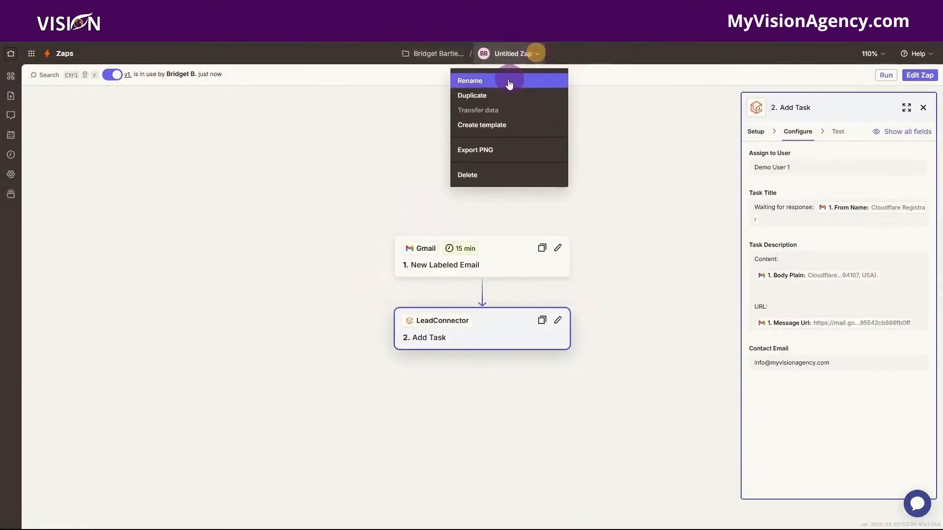
click(482, 82)
text(Awaiting Respinse> Task)
click(490, 102)
Go to the Zaps list and start a new zap.
click(11, 57)
click(51, 158)
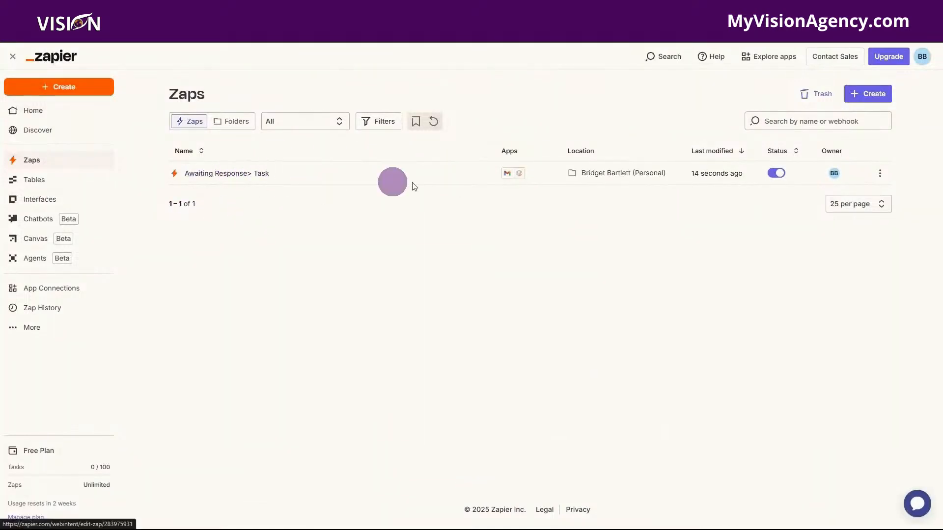
click(873, 95)
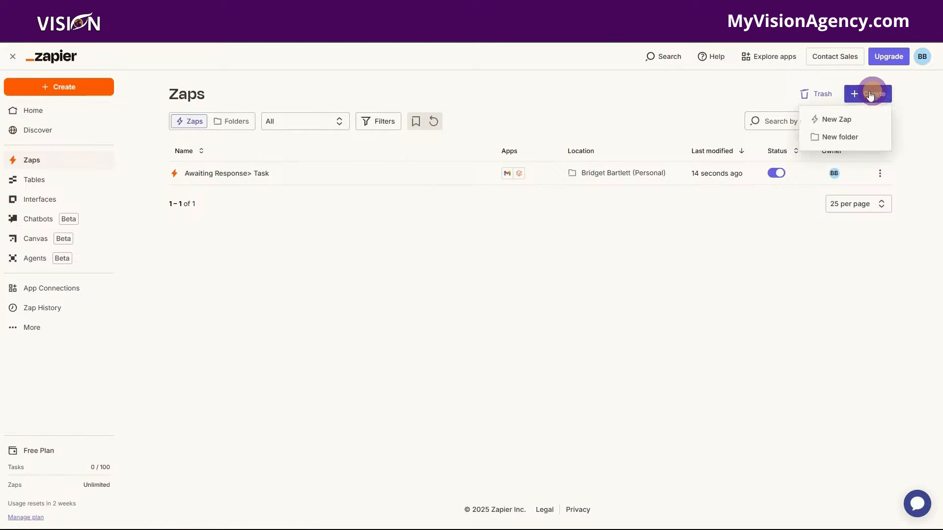
click(853, 117)
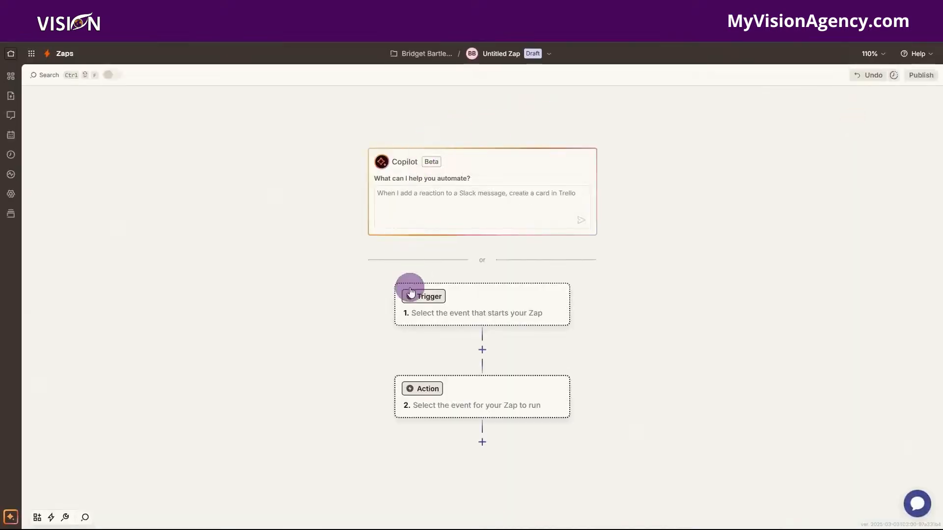
Set the trigger to Gmail with the New Labeled Email event.
click(467, 305)
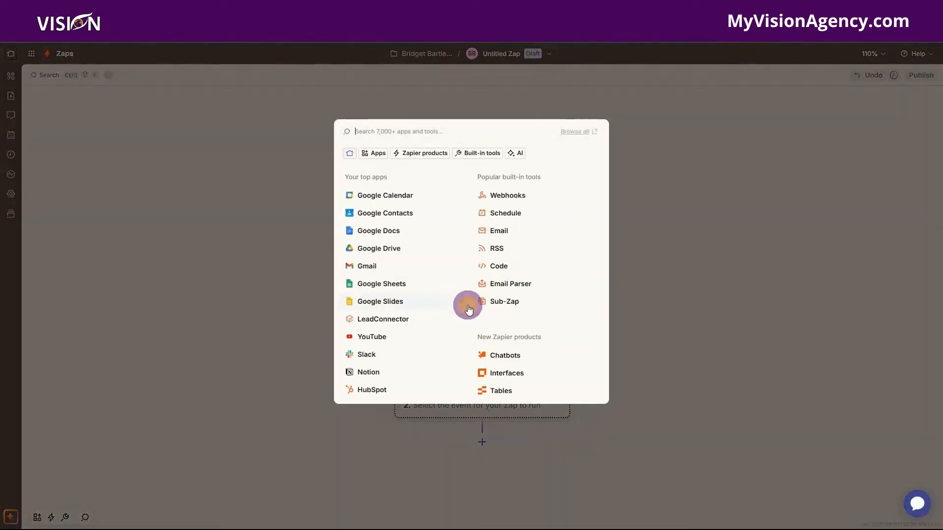
click(380, 267)
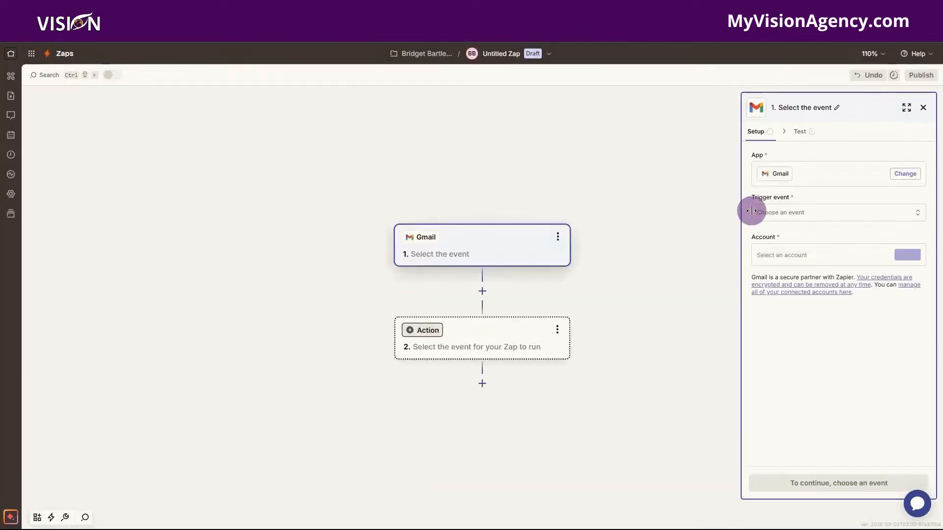
click(795, 214)
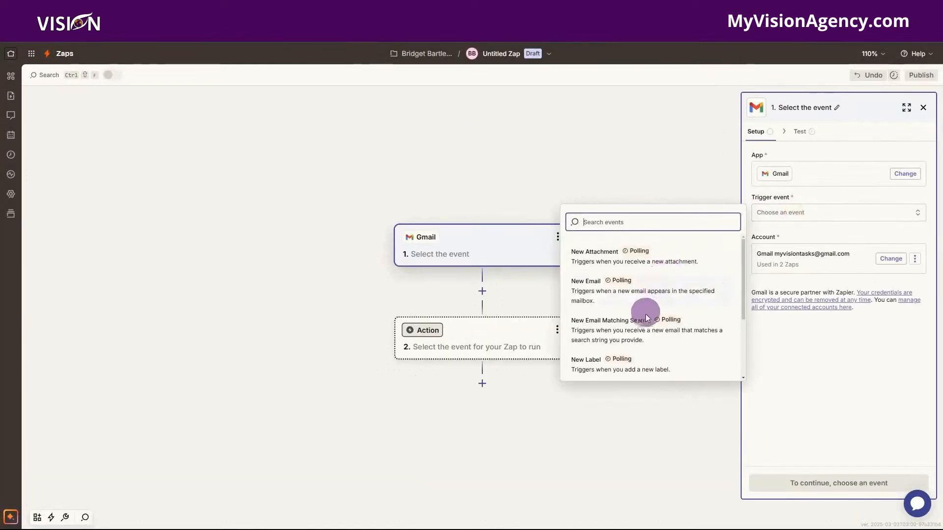
scroll(646, 318, down, 2)
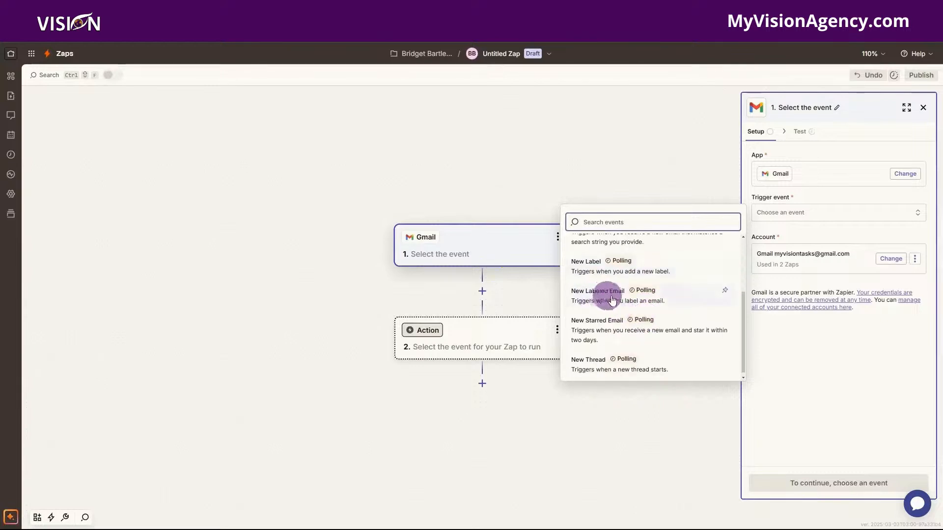
click(621, 298)
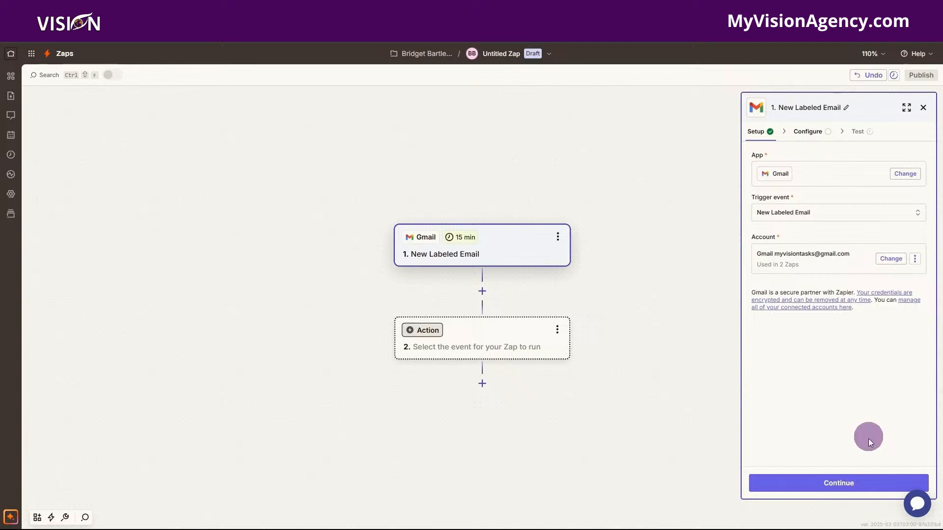
click(848, 482)
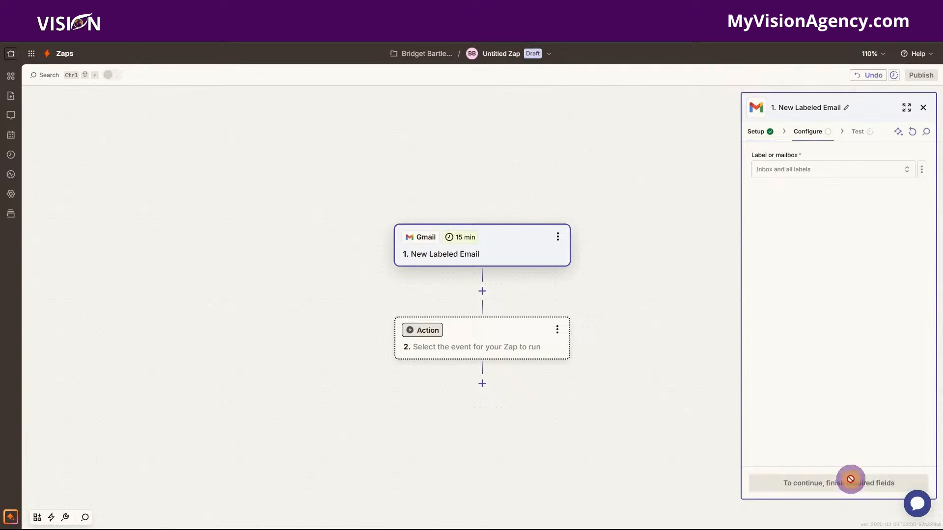
Watch the Commission label and test the trigger, keeping Labeled Email A.
click(785, 170)
scroll(643, 265, down, 3)
scroll(644, 268, down, 2)
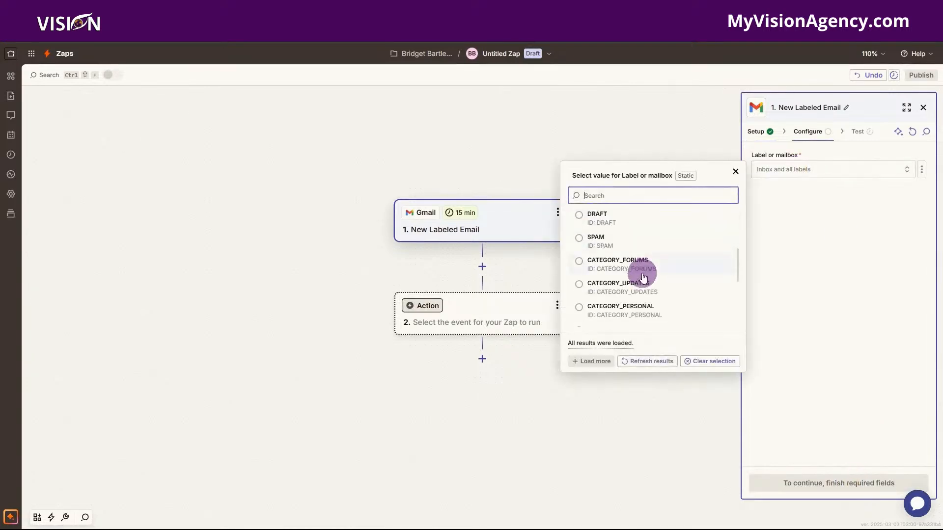
scroll(643, 278, down, 5)
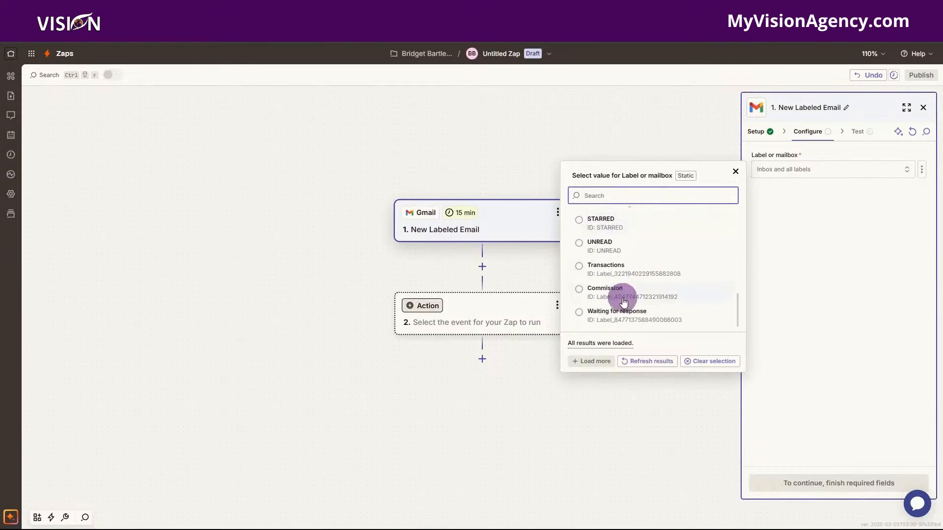
click(613, 290)
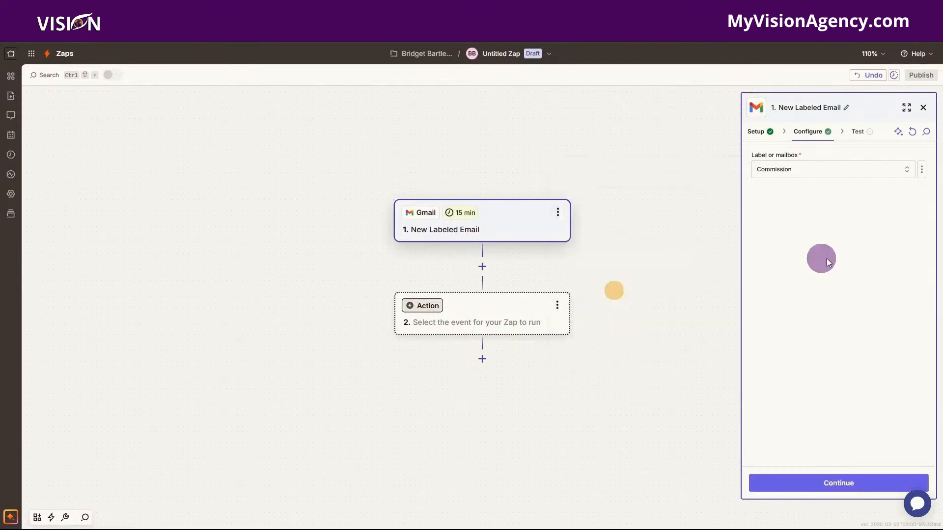
click(844, 482)
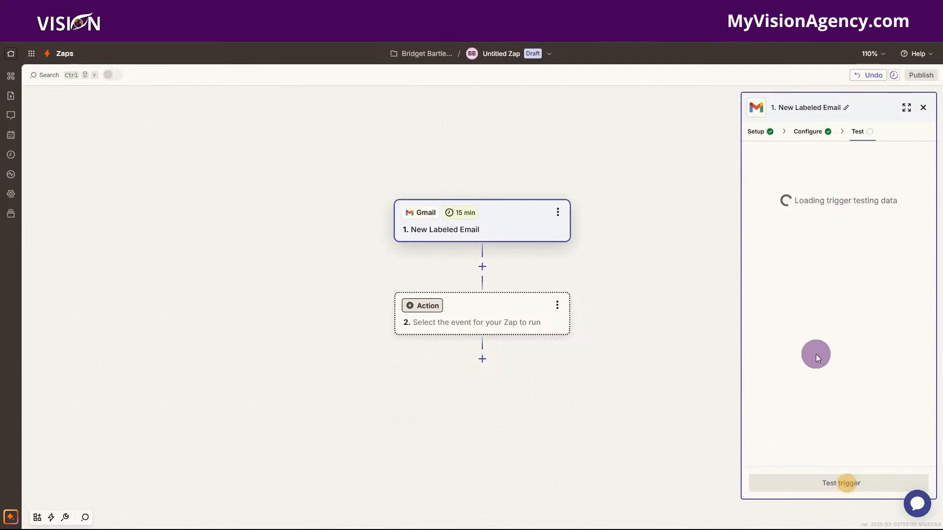
click(852, 485)
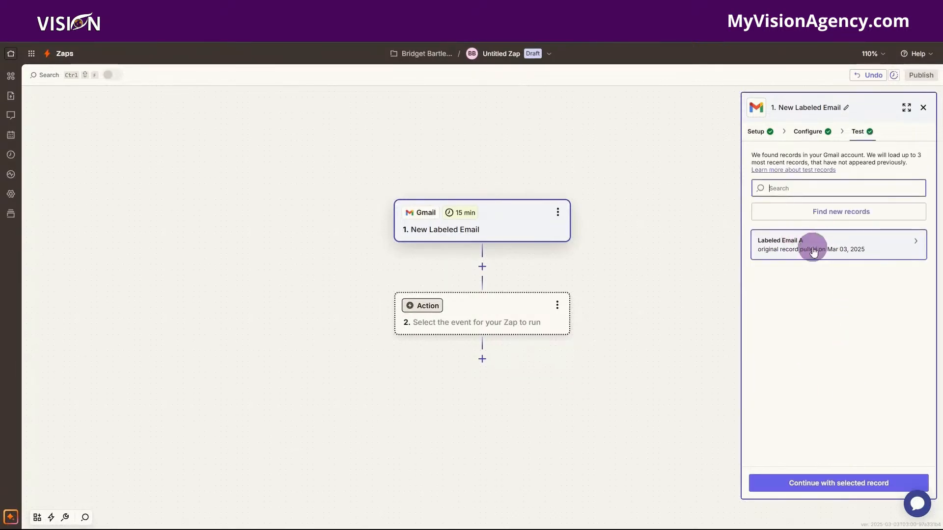
click(838, 483)
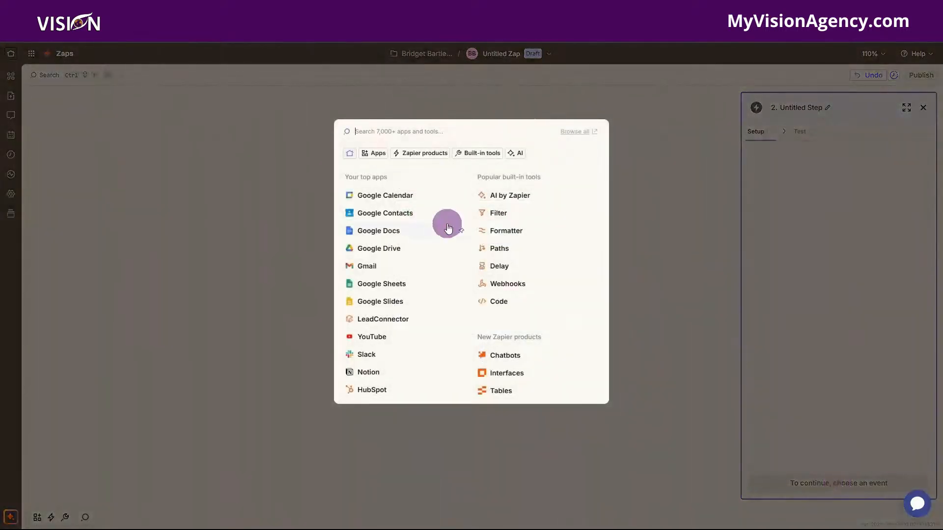
Make step 2 a LeadConnector action with the Add Task event.
text(le)
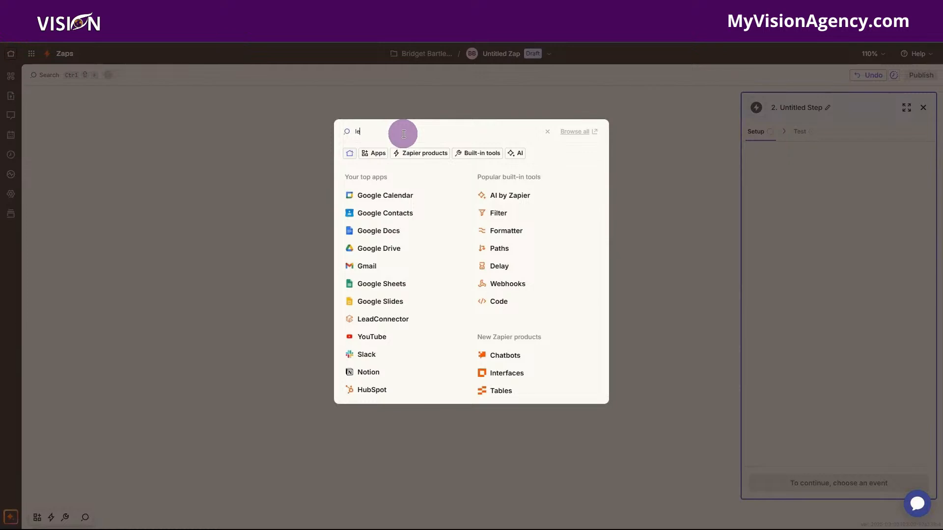
text(adco)
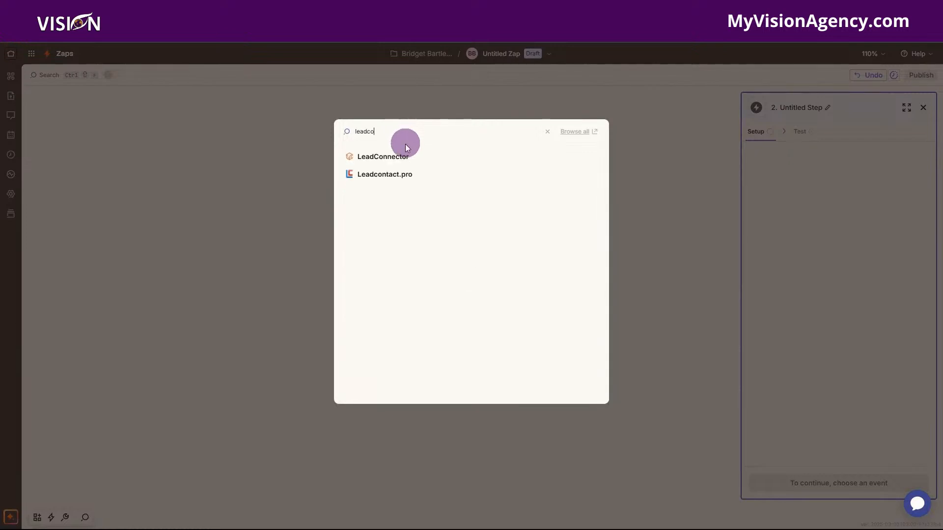
click(406, 157)
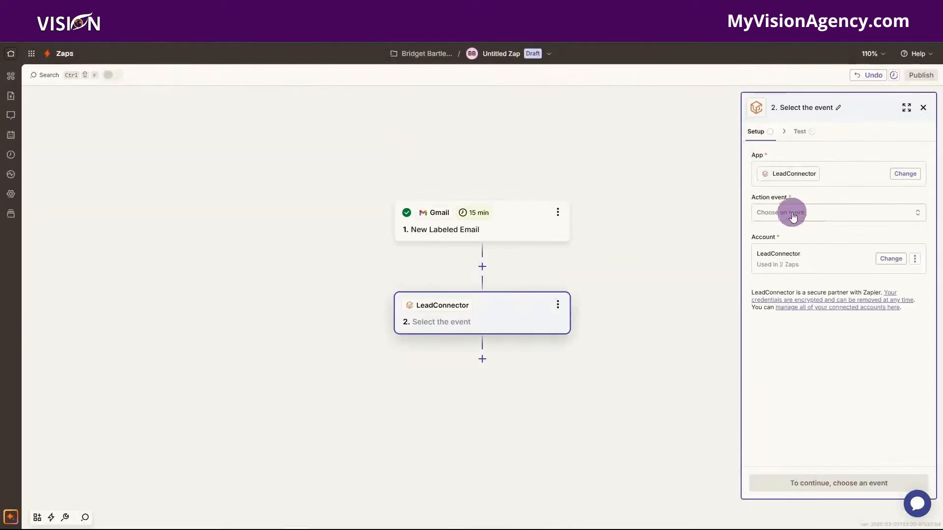
click(791, 216)
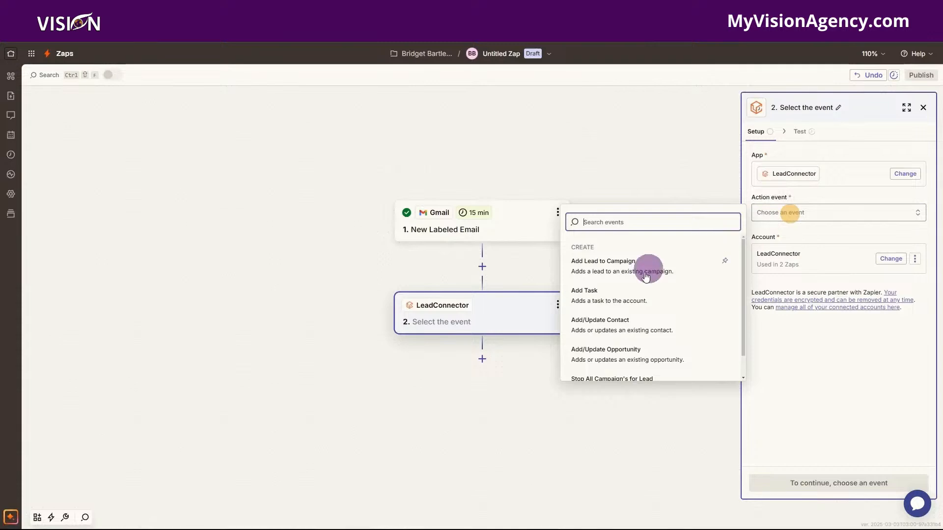
click(616, 297)
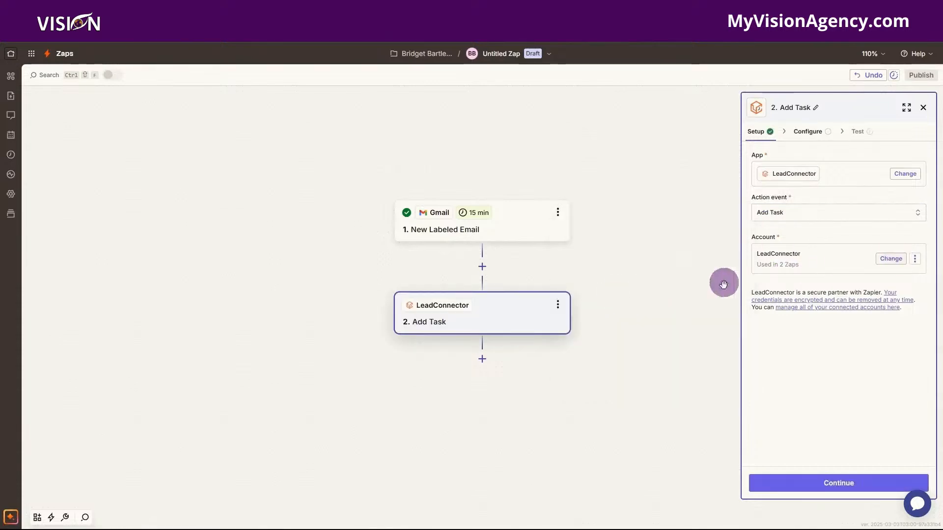
click(832, 486)
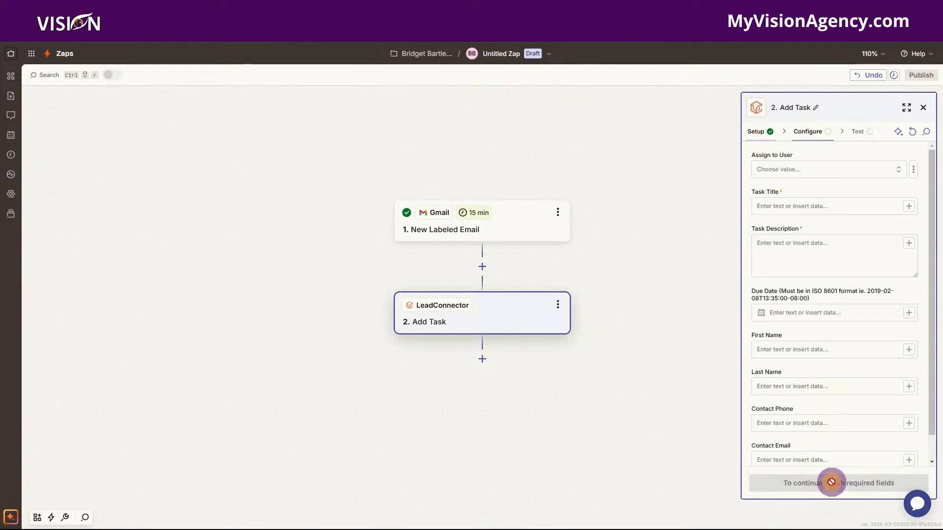
Assign the task to Demo User 1 and add the sender's From Name to the title.
click(793, 169)
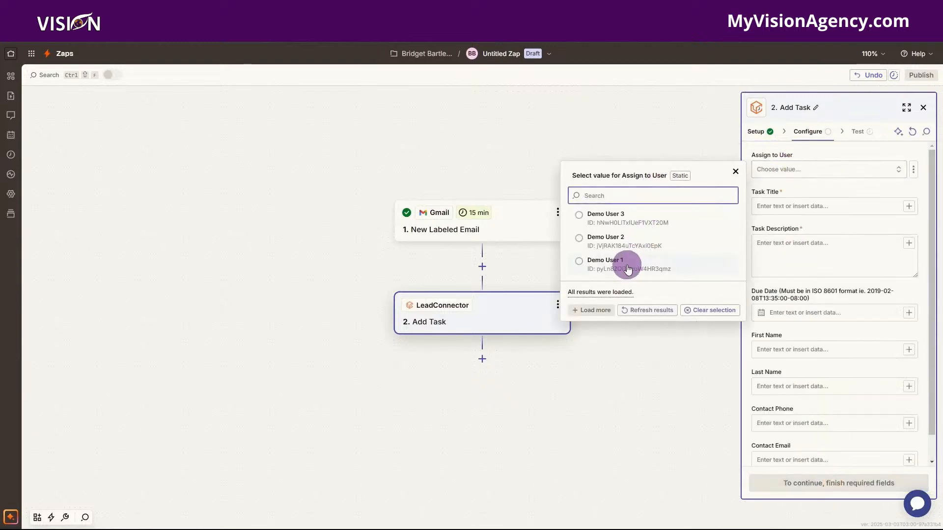
click(626, 265)
click(781, 207)
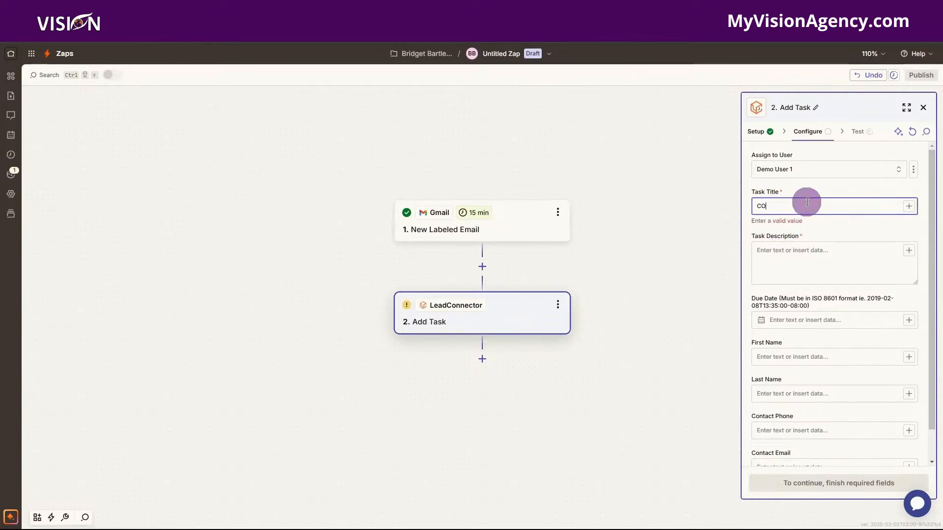
click(910, 209)
scroll(635, 386, down, 5)
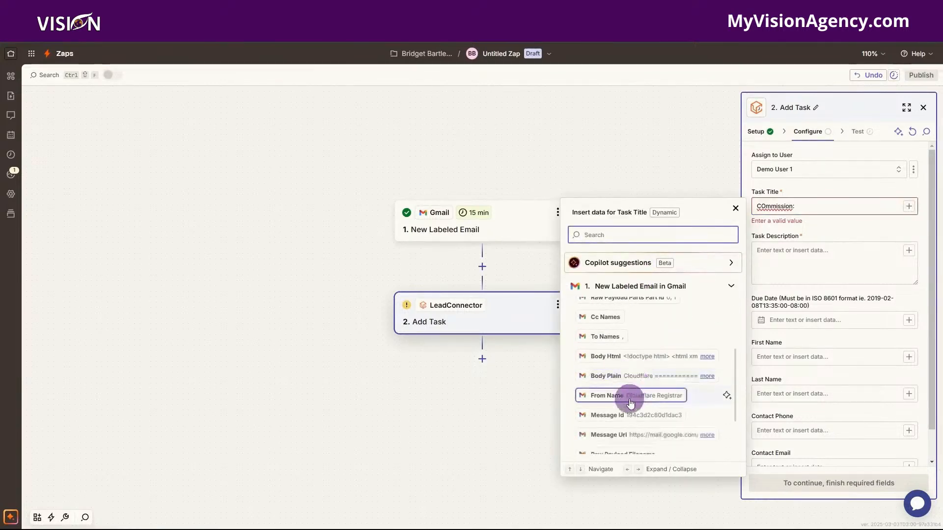
click(629, 394)
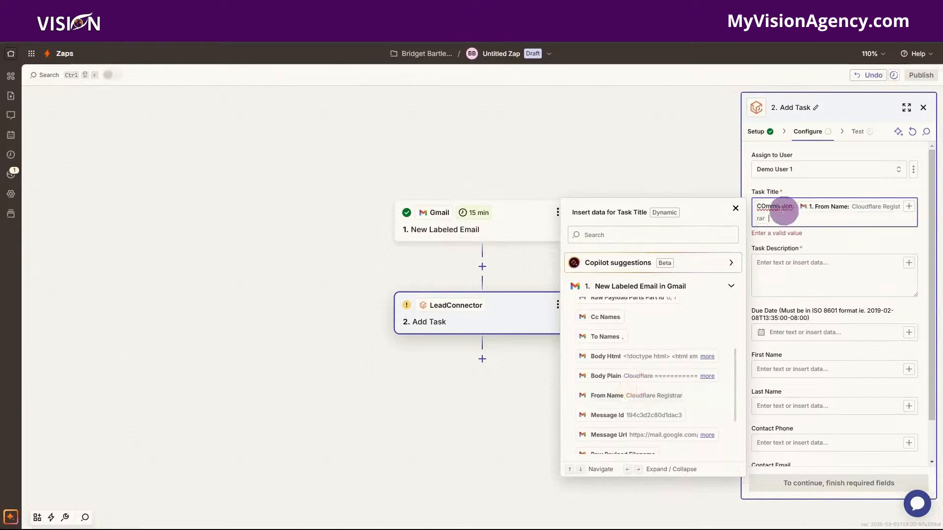
Put the email's Body Plain and Message Url into the Task Description.
click(783, 267)
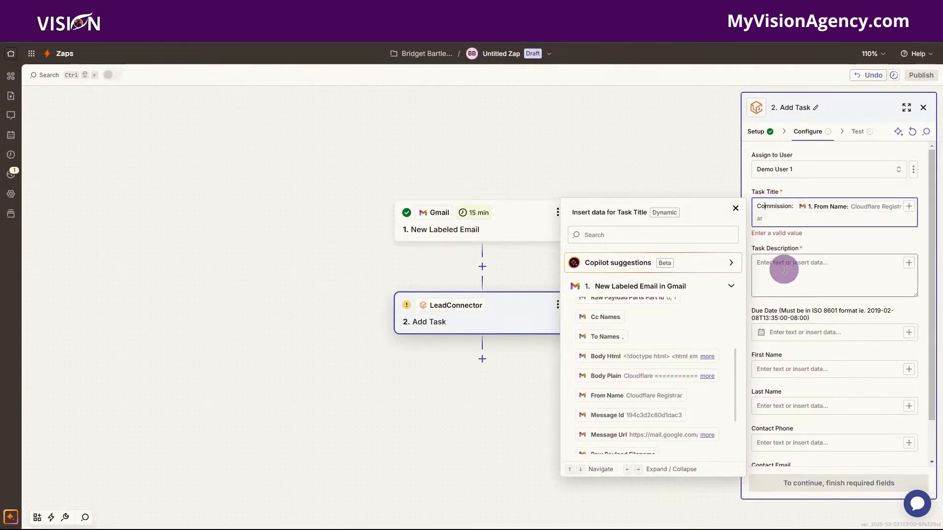
click(912, 257)
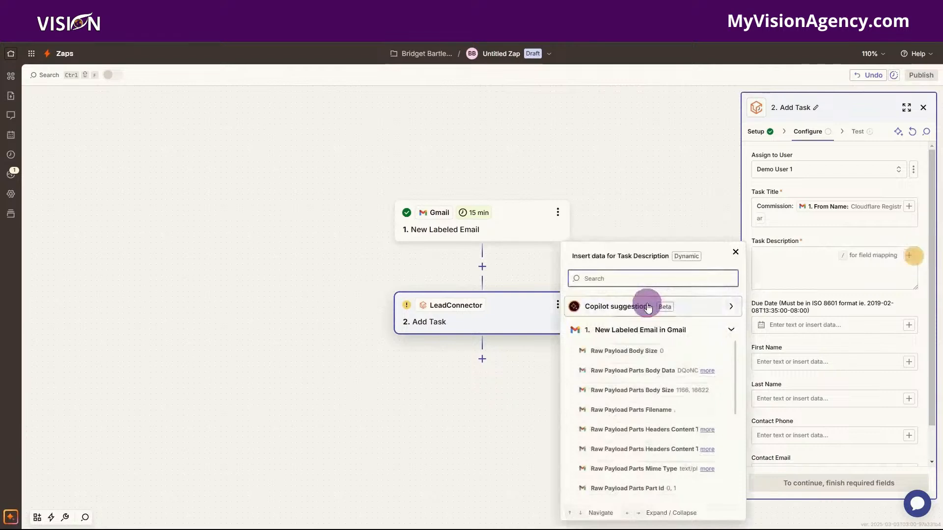
click(606, 371)
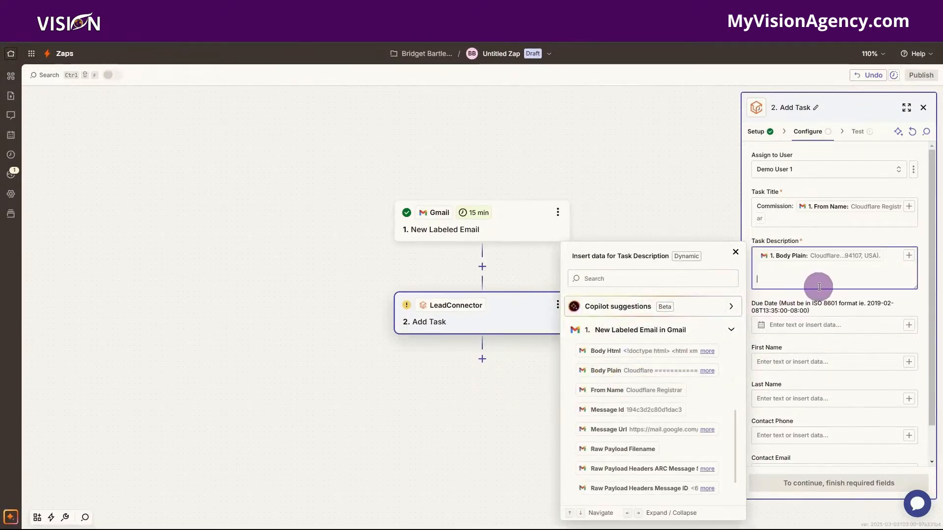
click(627, 430)
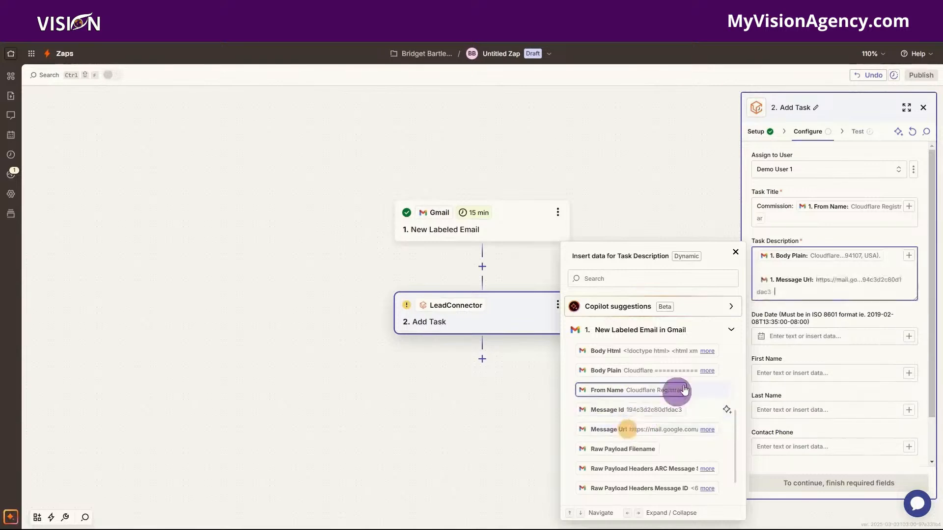
scroll(648, 412, down, 3)
scroll(632, 480, down, 5)
scroll(633, 469, down, 3)
click(736, 252)
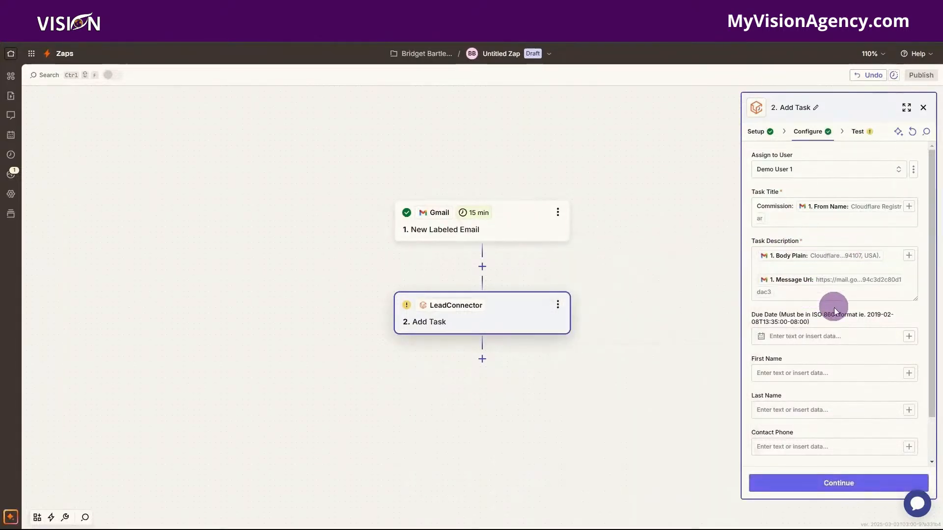
Fill the Contact Email field and send a test task to LeadConnector.
scroll(798, 445, down, 2)
click(792, 437)
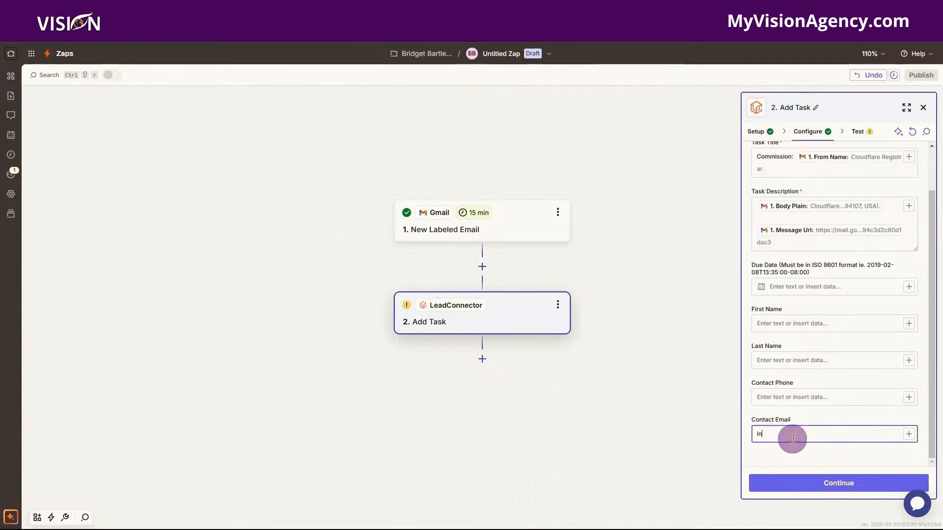
click(826, 482)
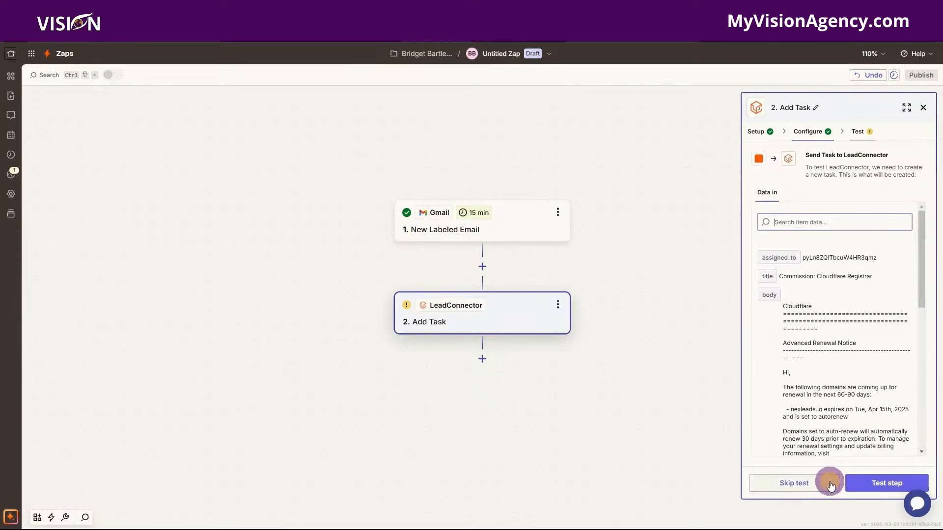
click(879, 486)
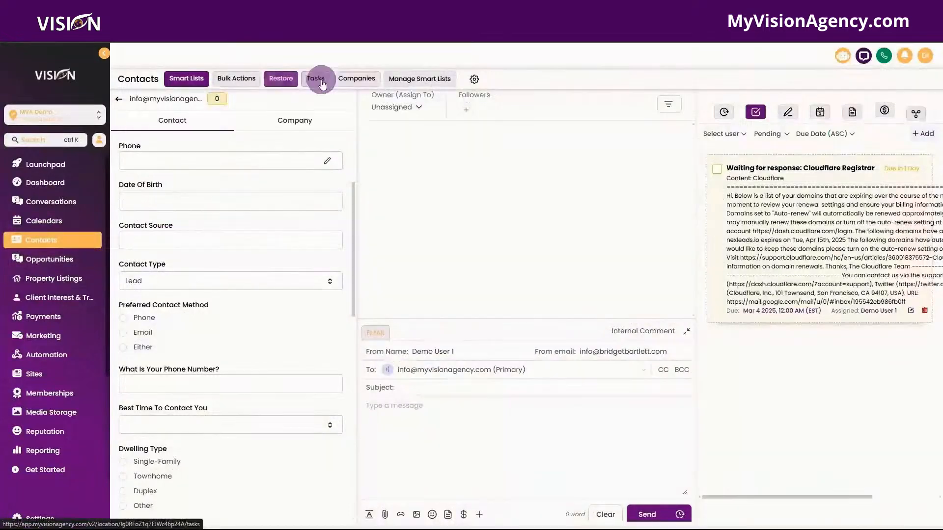
Show the Tasks list and check the new 'Commission: Cloudflare Registrar' task's description.
click(317, 79)
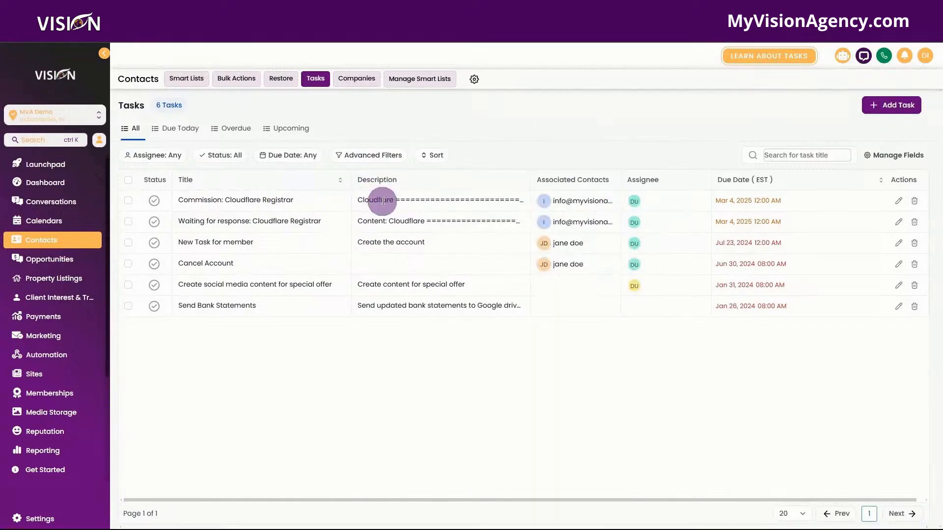
mouse_move(383, 202)
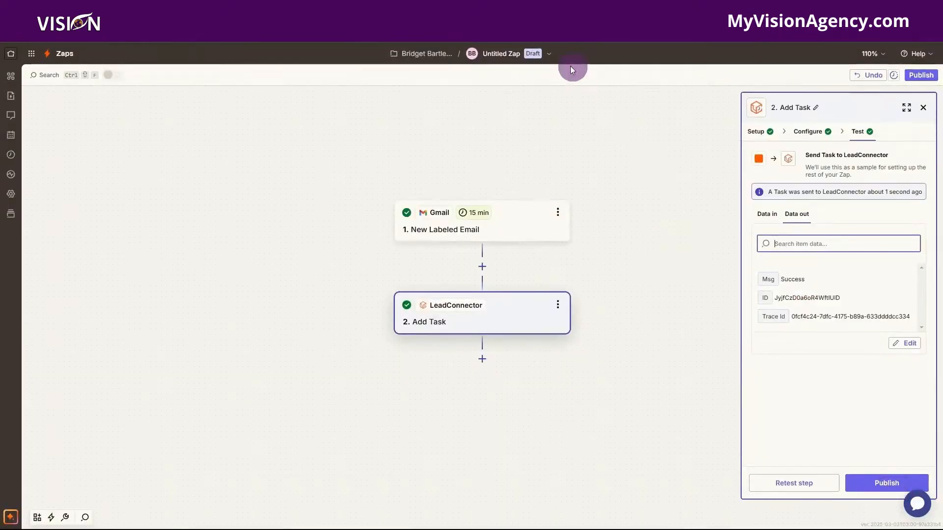
Rename the zap 'Commission> Task', publish it, and return to the Zapier home.
click(549, 54)
click(485, 80)
text(Commi)
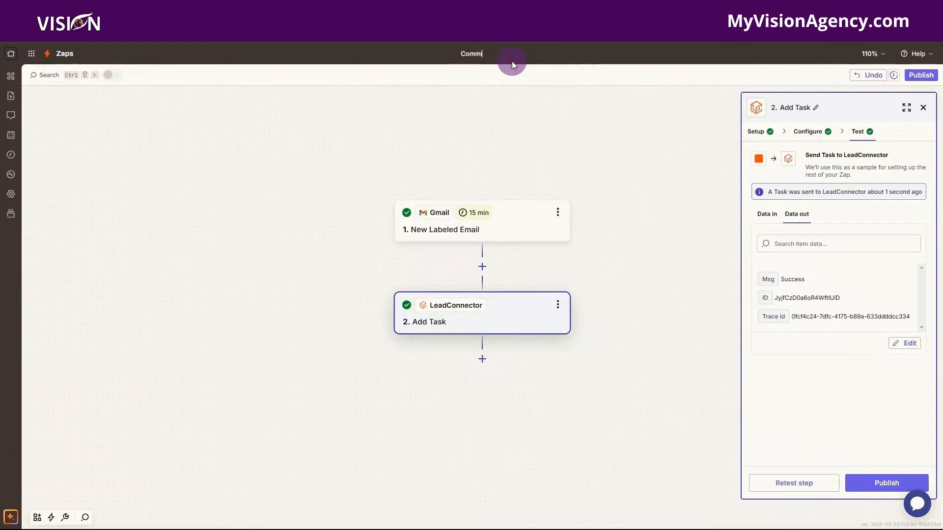
text(ssion> Task)
key(Return)
click(877, 484)
click(10, 52)
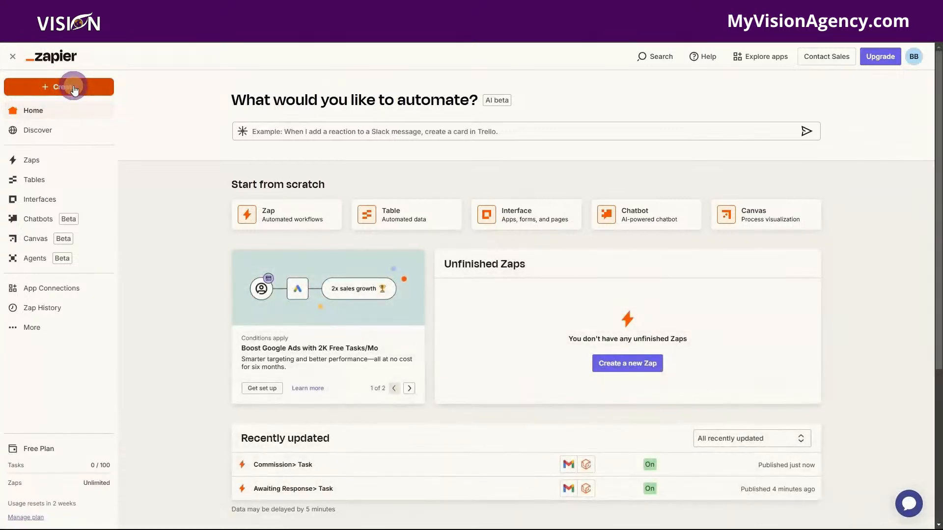
click(73, 88)
Create a new zap with a Gmail New Labeled Email trigger.
click(67, 115)
click(479, 310)
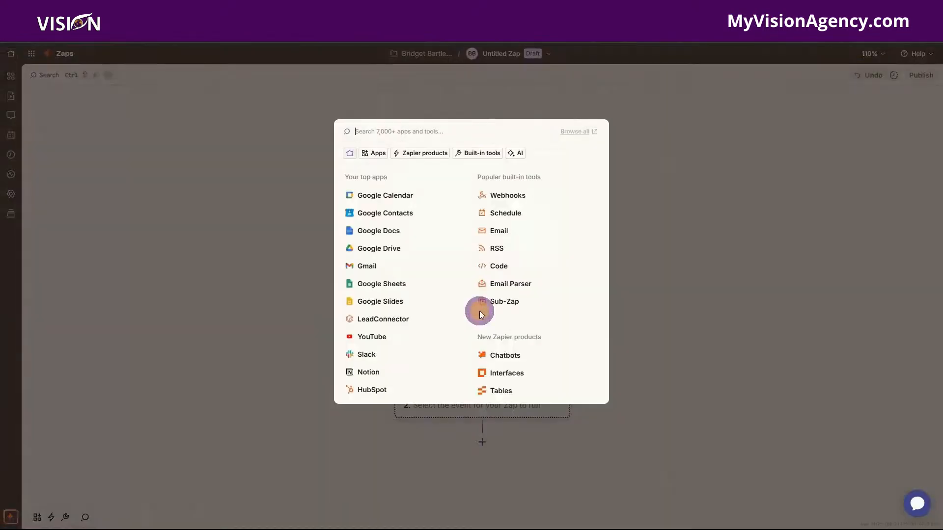
click(369, 266)
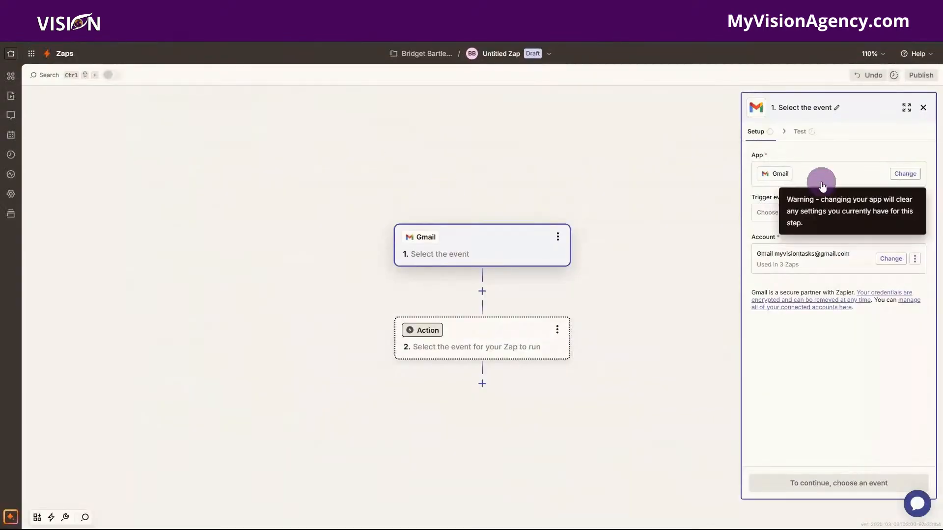
click(769, 213)
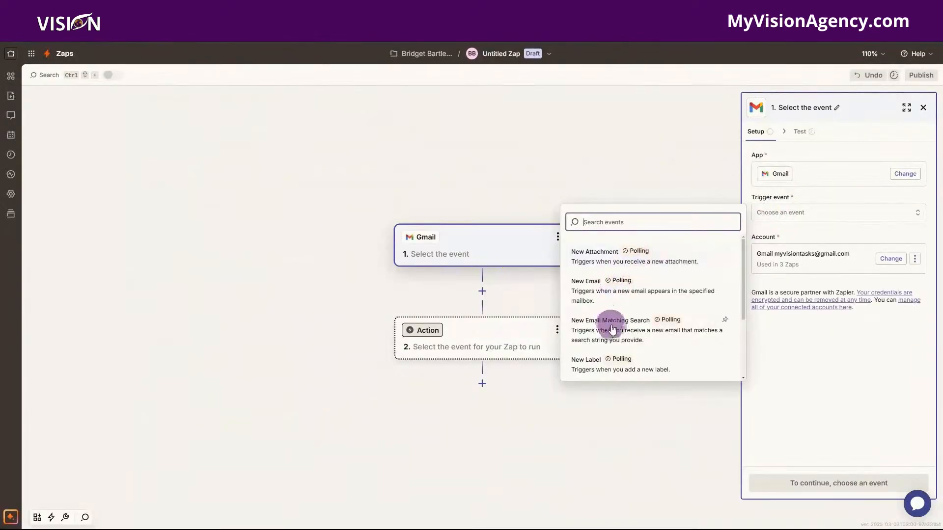
scroll(614, 337, down, 1)
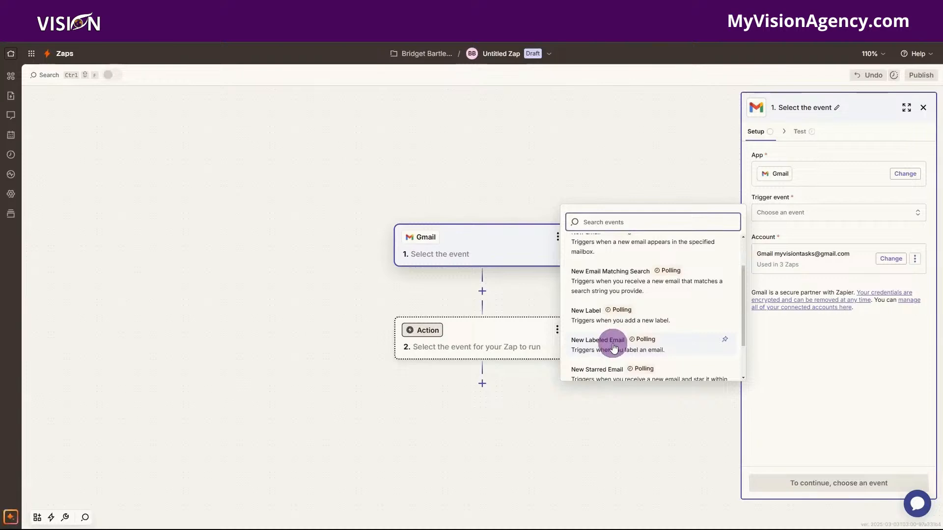
click(616, 351)
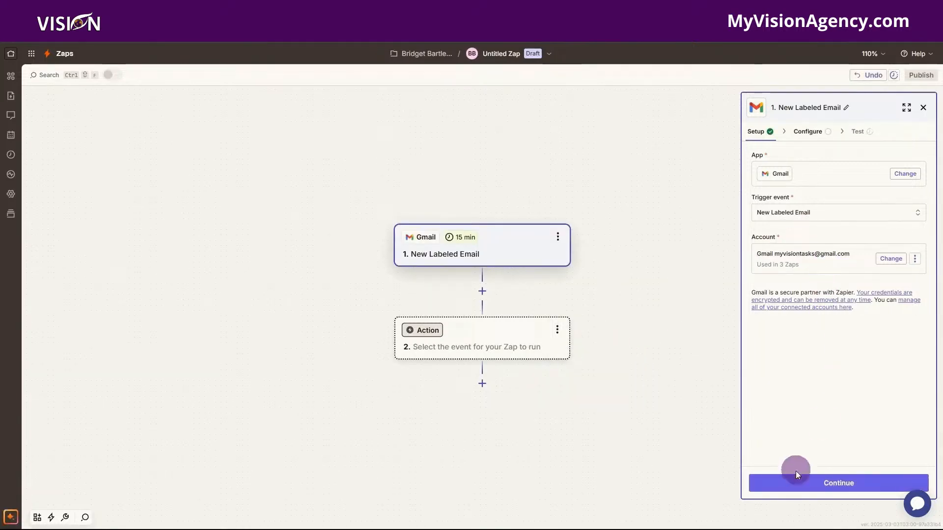
click(835, 481)
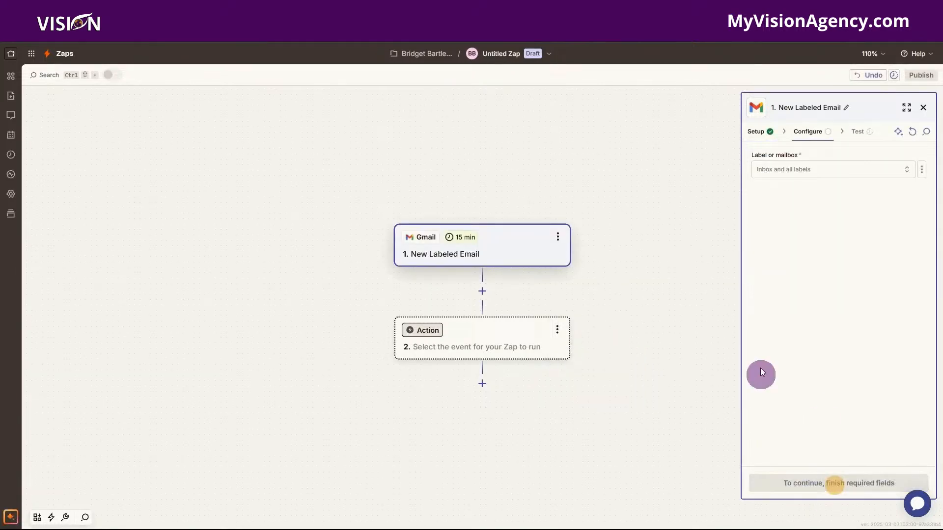
Watch the Transactions label and test the trigger for a sample email.
click(783, 173)
scroll(644, 294, down, 3)
scroll(640, 294, down, 3)
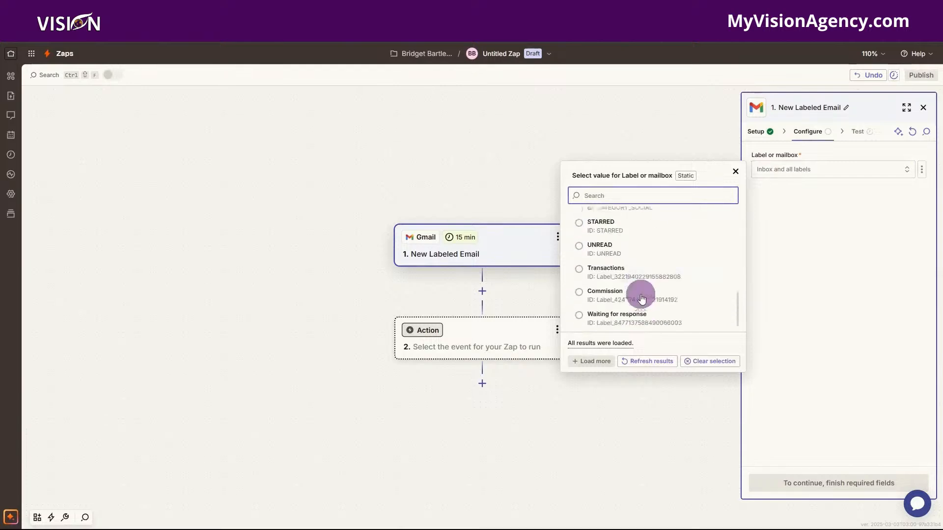
click(640, 282)
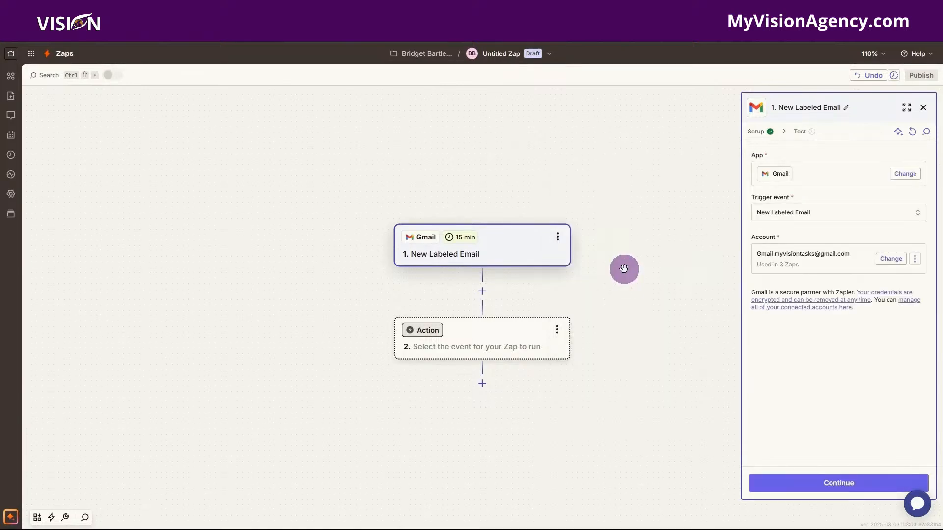
click(833, 483)
click(834, 482)
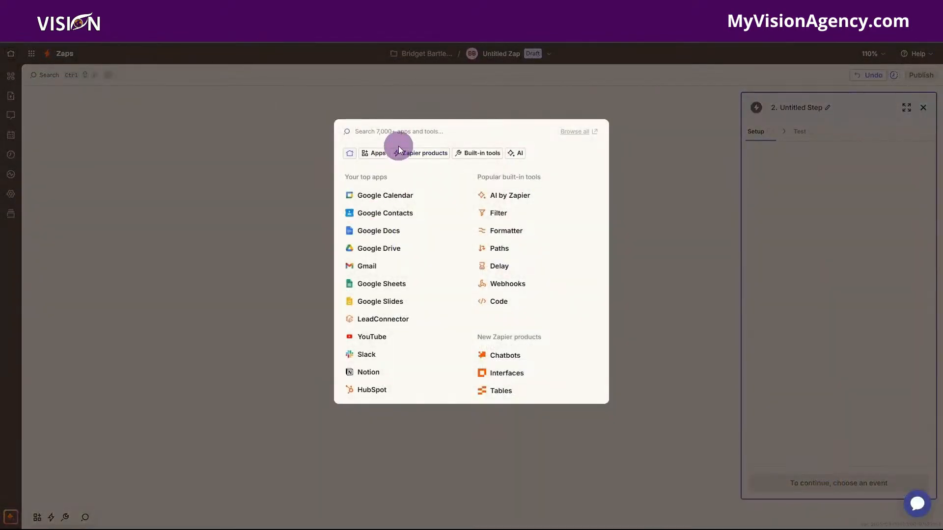
Set step 2 to LeadConnector's Add Task action, assigned to Demo User 1.
text(leadc)
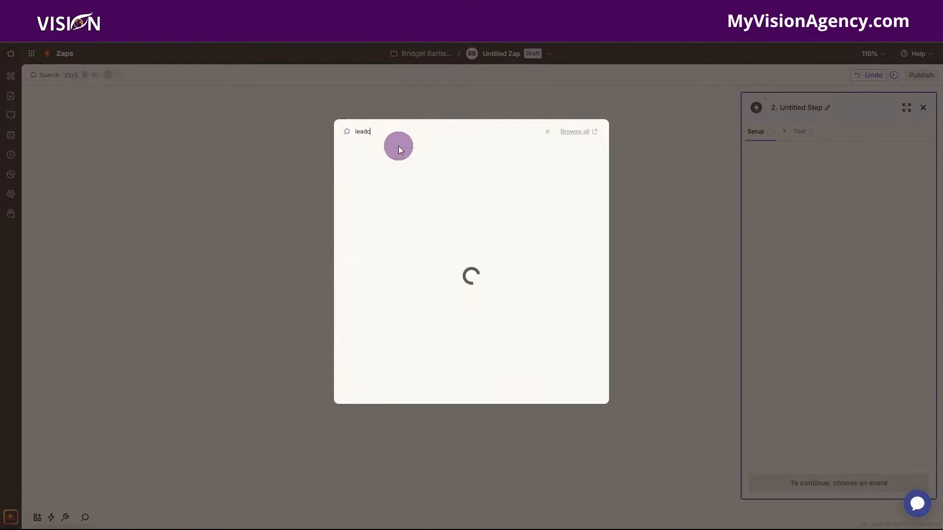
click(407, 160)
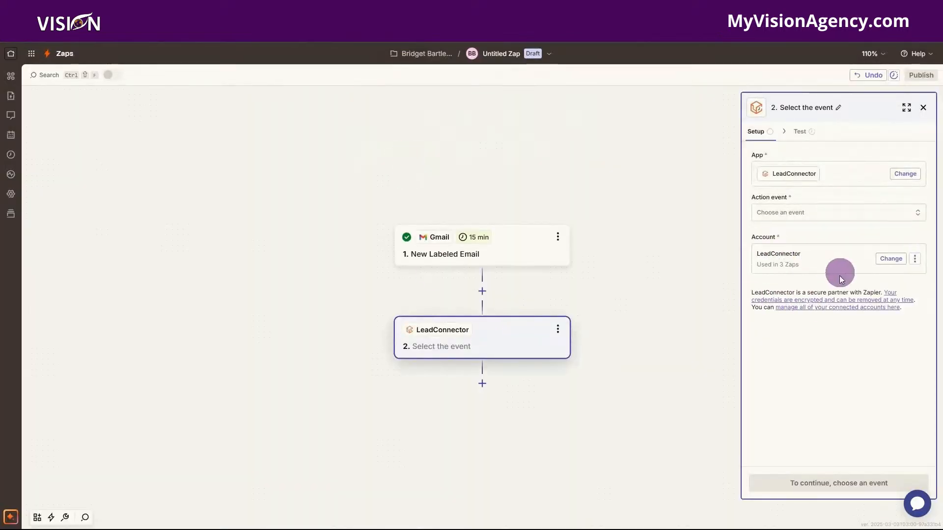
click(780, 213)
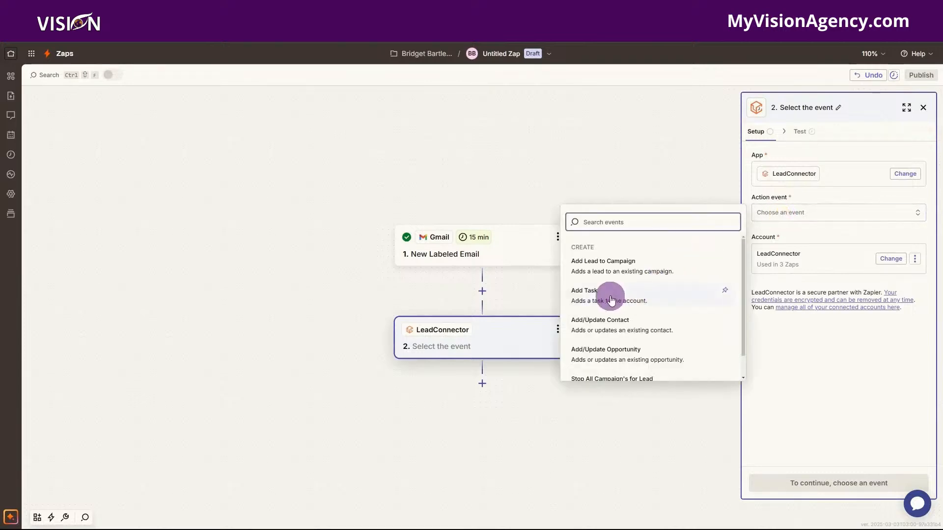
click(610, 297)
click(833, 483)
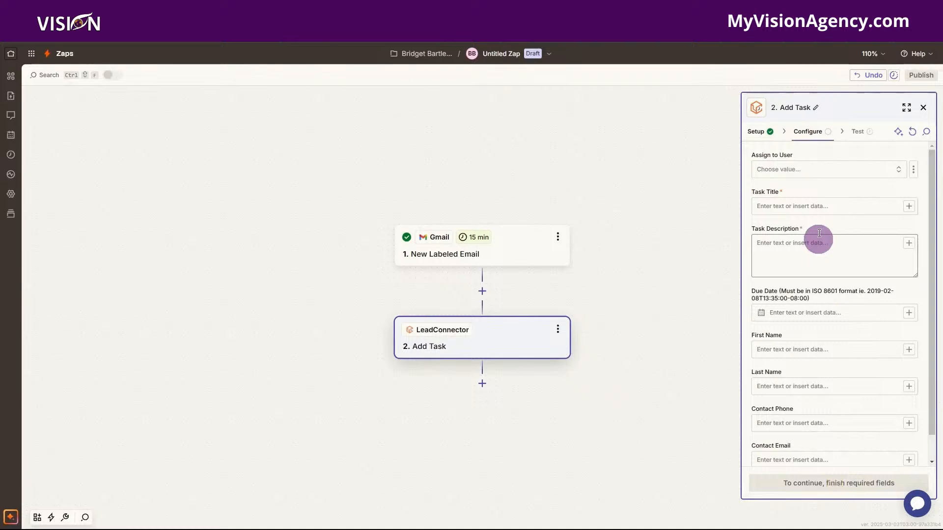
click(798, 167)
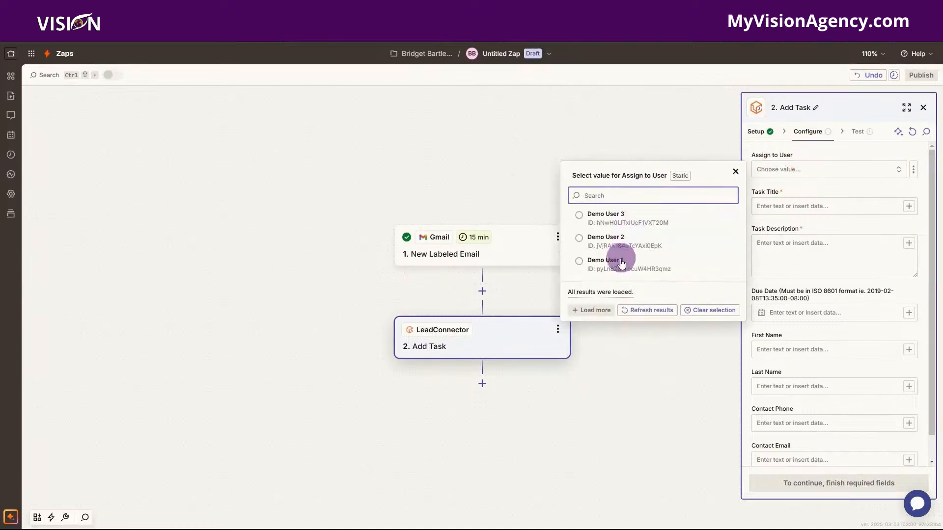
click(617, 261)
click(793, 206)
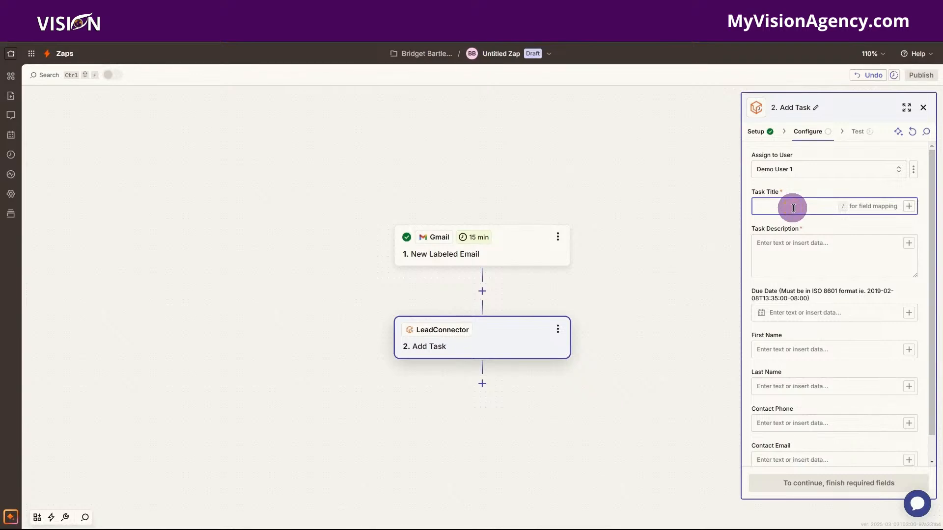
Title the task 'Trans:' followed by the email's From Name.
text(Trans:)
click(908, 206)
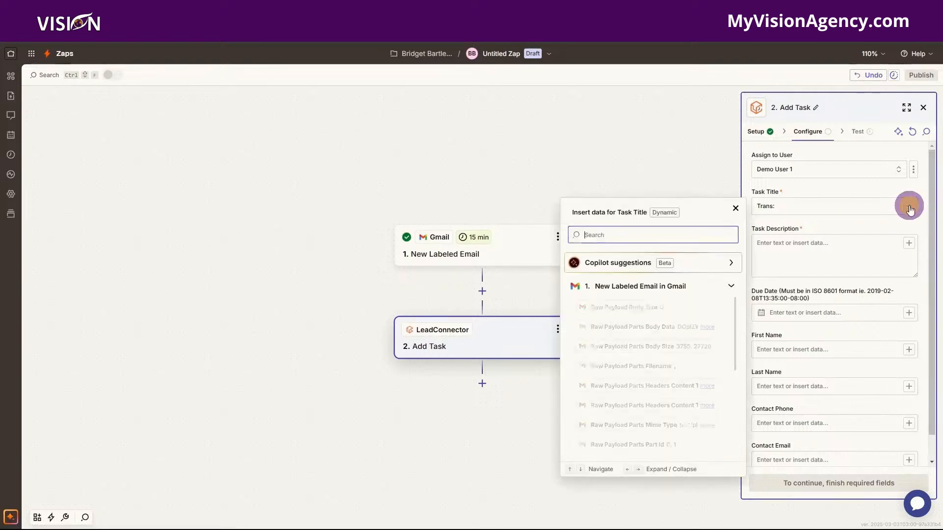
scroll(633, 375, down, 3)
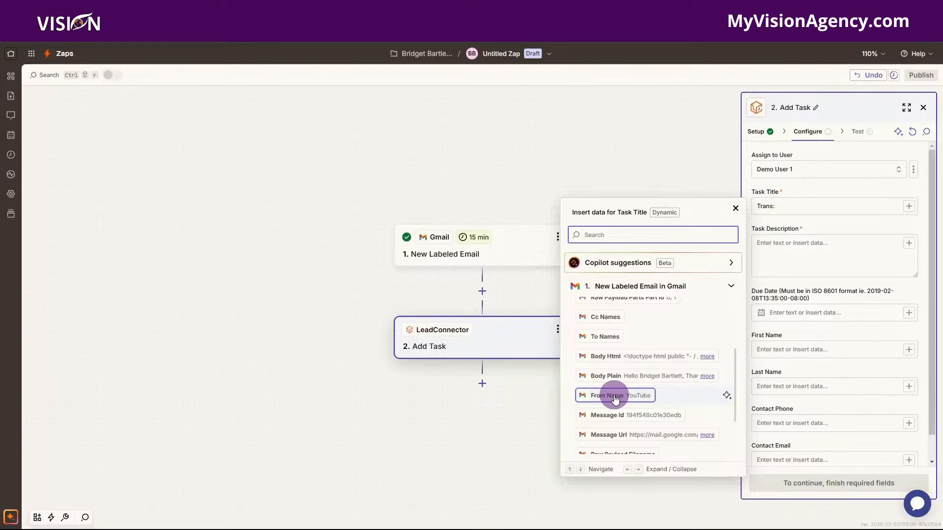
scroll(615, 399, down, 2)
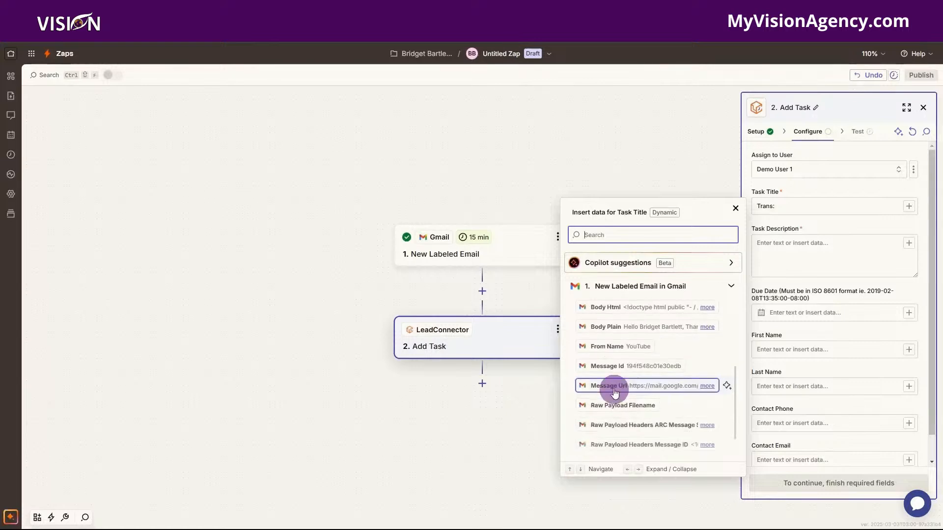
click(605, 346)
Fill the Task Description with the email's Body Plain and Message Url.
click(797, 252)
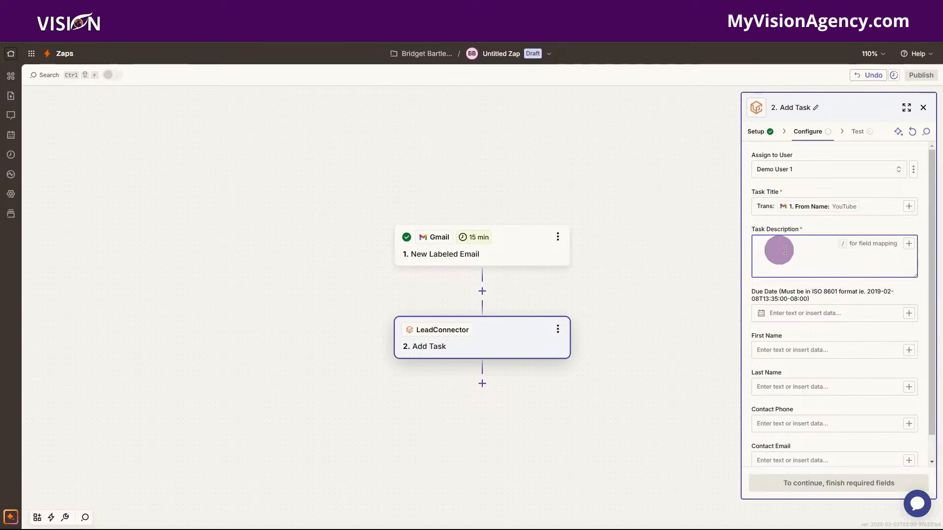
click(909, 243)
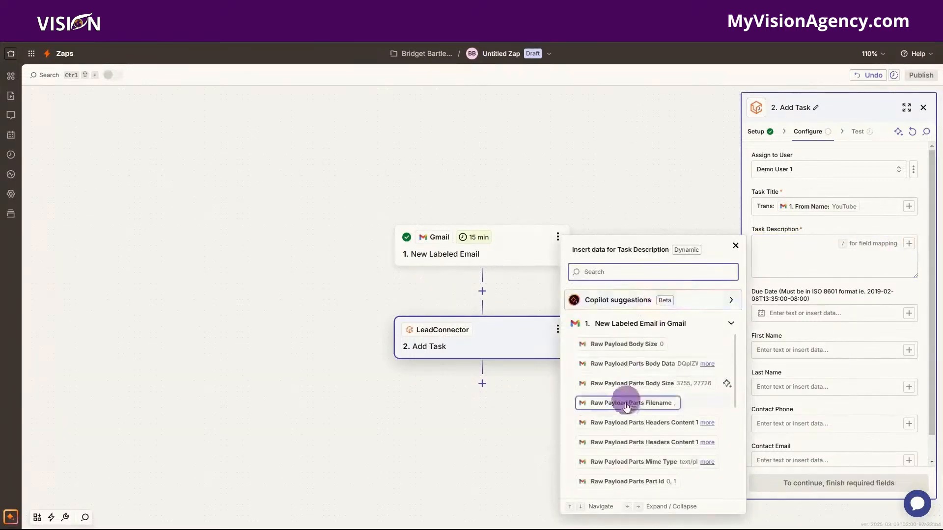
scroll(627, 424, down, 3)
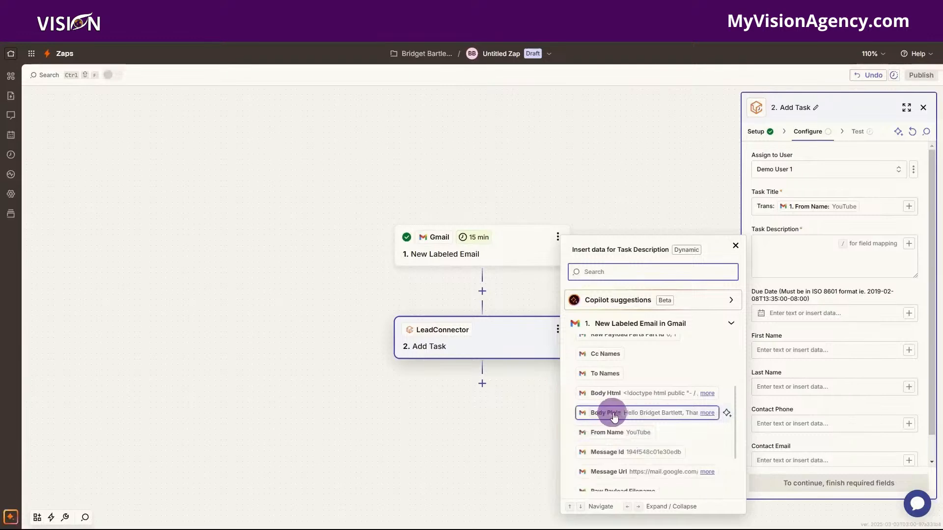
click(608, 417)
click(823, 260)
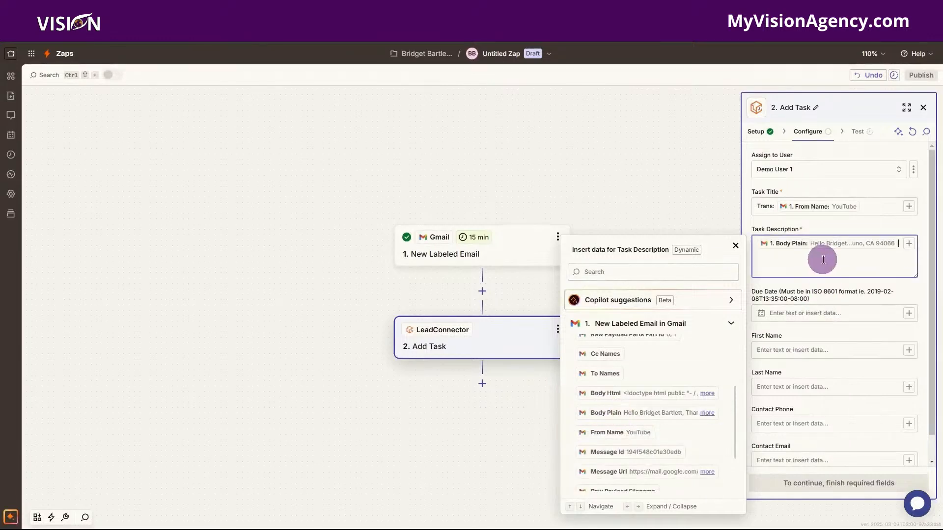
scroll(625, 427, down, 2)
click(625, 428)
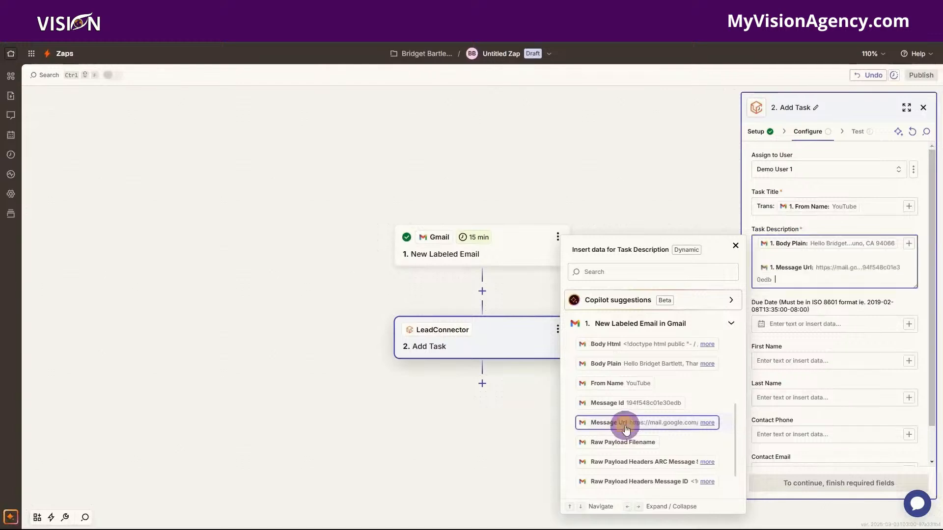
click(837, 296)
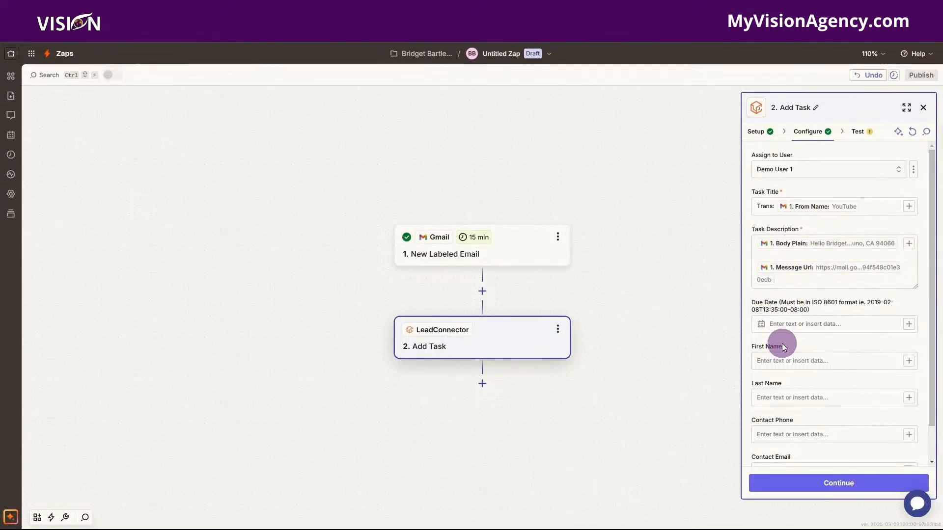
Enter the contact's e-mail address in the Contact Email field.
scroll(781, 343, down, 1)
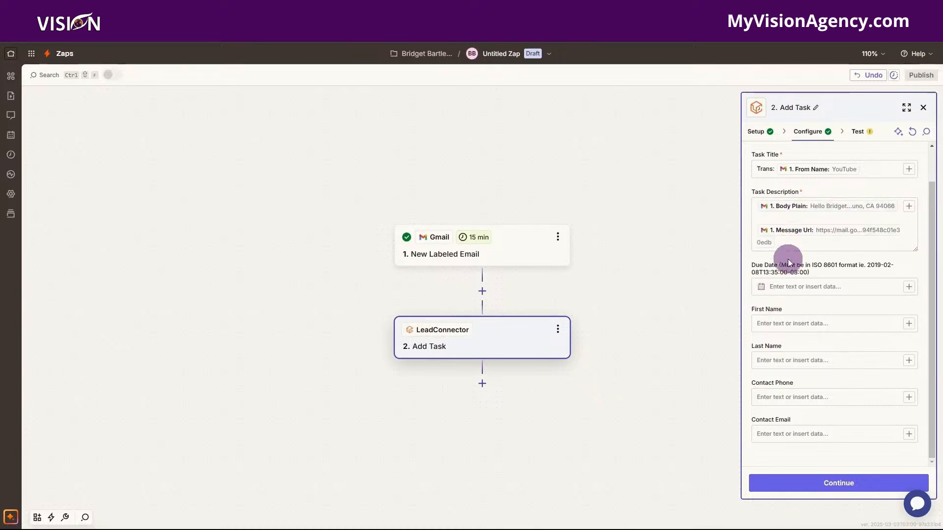
click(772, 432)
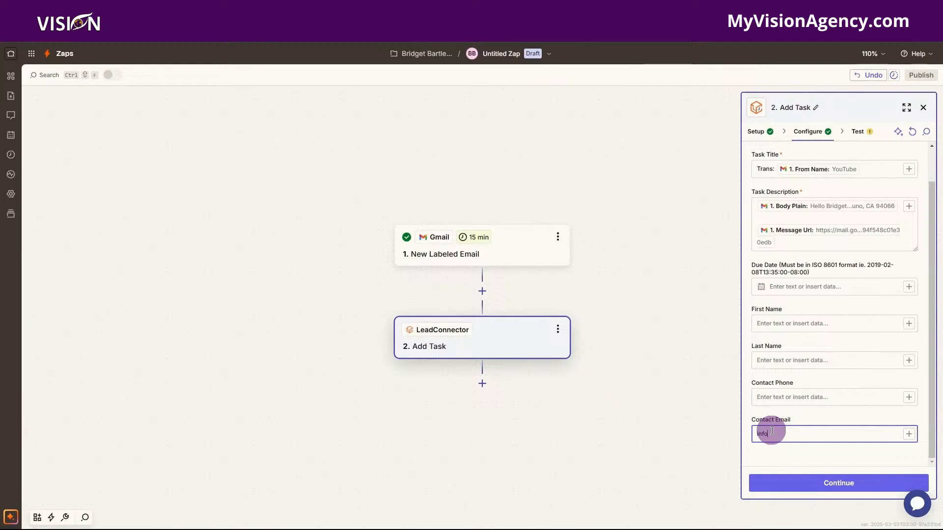
Test the Add Task step by sending a sample task to LeadConnector.
click(835, 483)
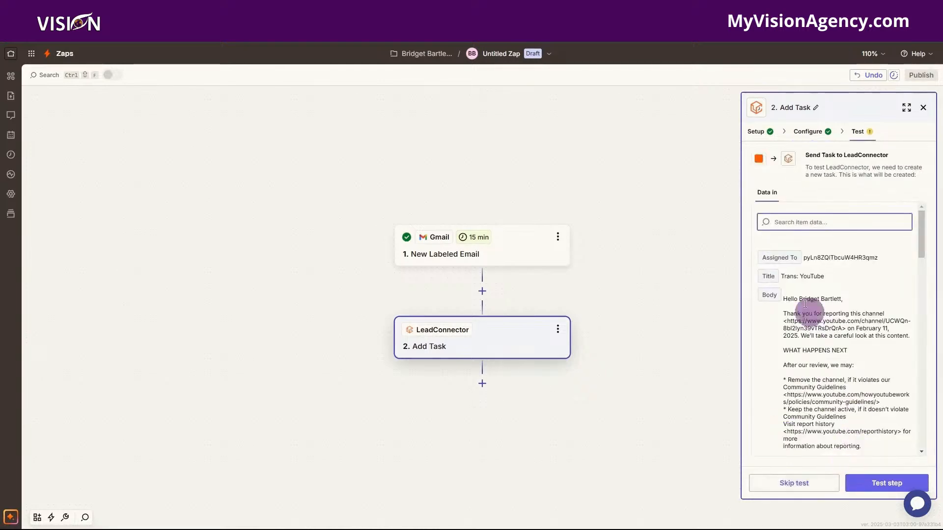
click(890, 485)
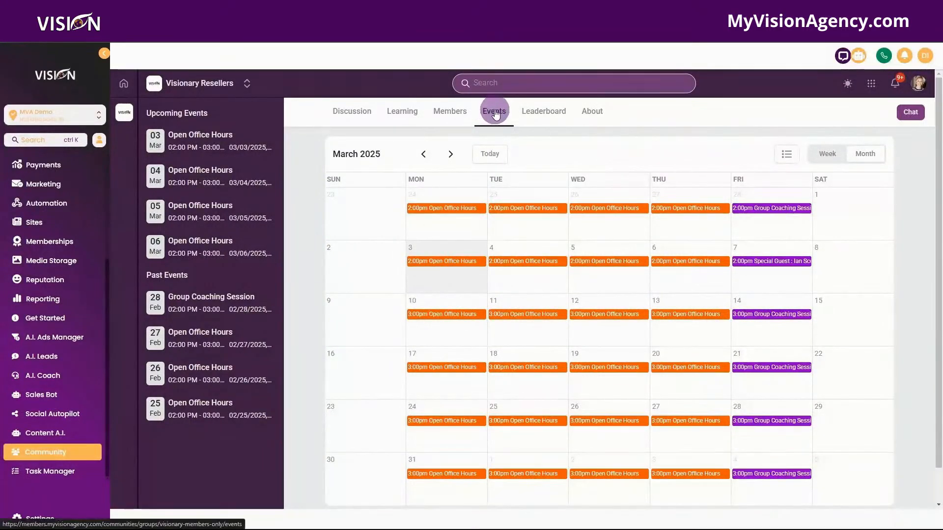
View the details of the 3 March 2:00pm Open Office Hours event.
click(458, 260)
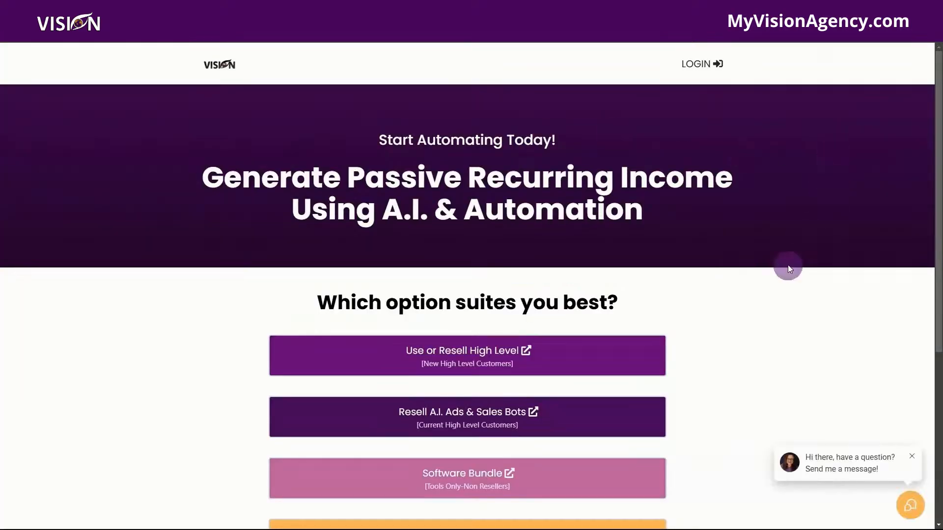
scroll(787, 266, down, 2)
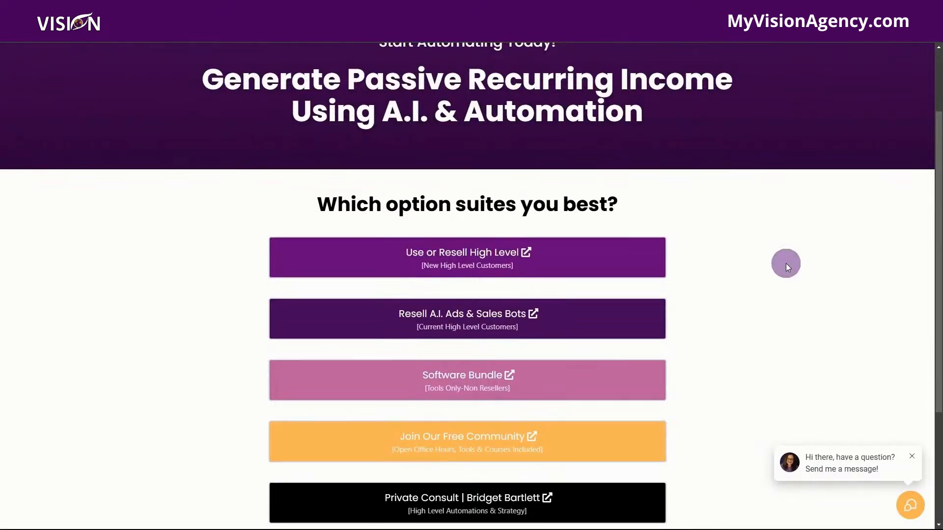
scroll(712, 175, down, 1)
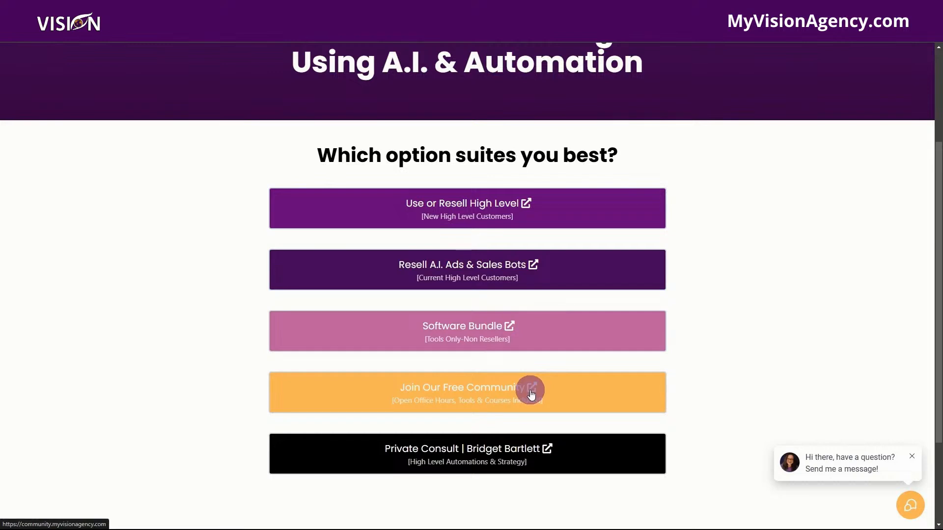
scroll(530, 393, down, 1)
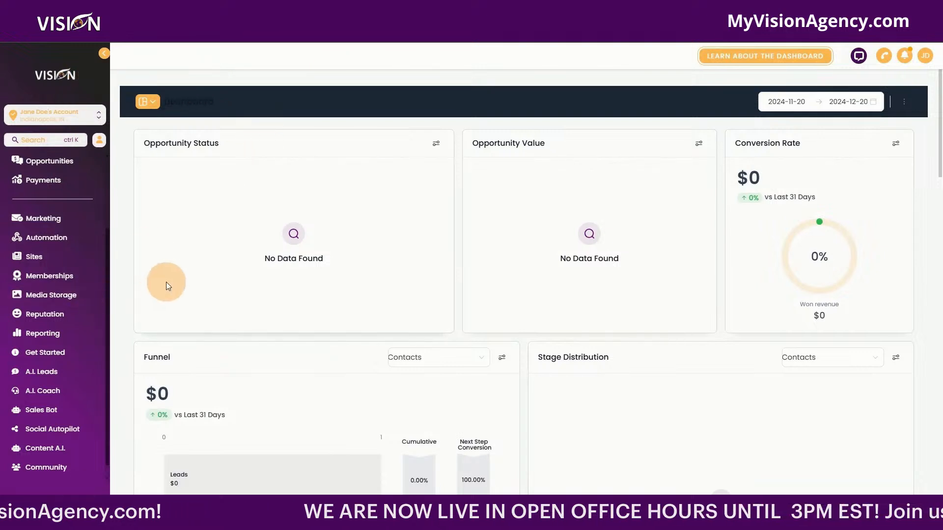
Open Get Started to show the #1 [START HERE] Welcome lesson and setup lessons.
scroll(77, 226, up, 3)
scroll(63, 221, down, 3)
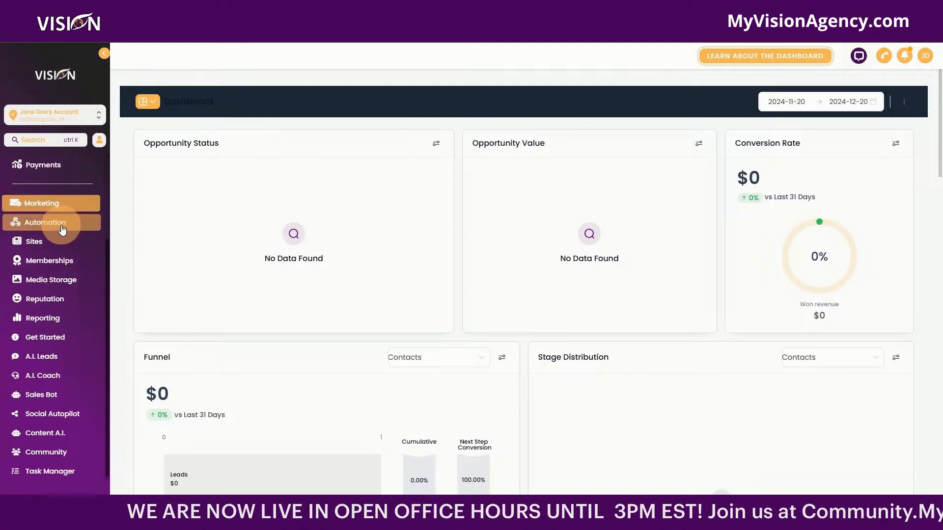
click(59, 339)
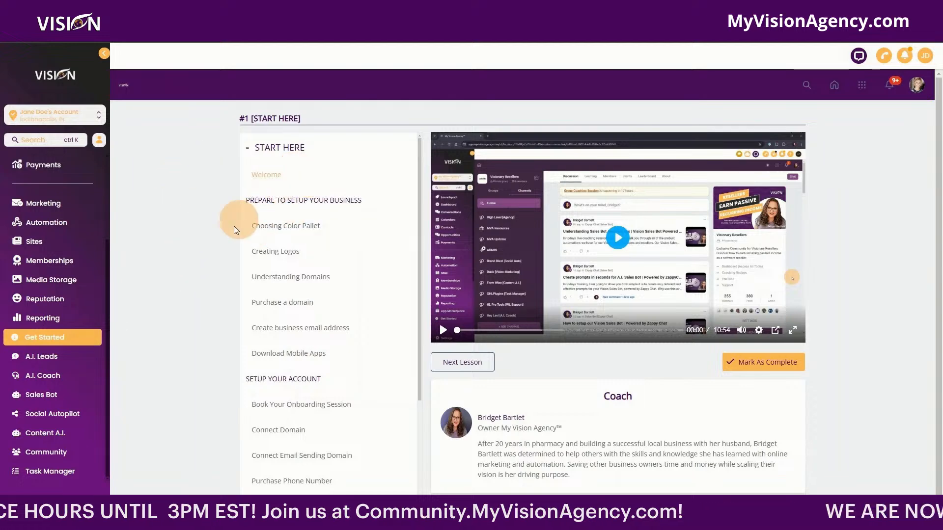
click(52, 340)
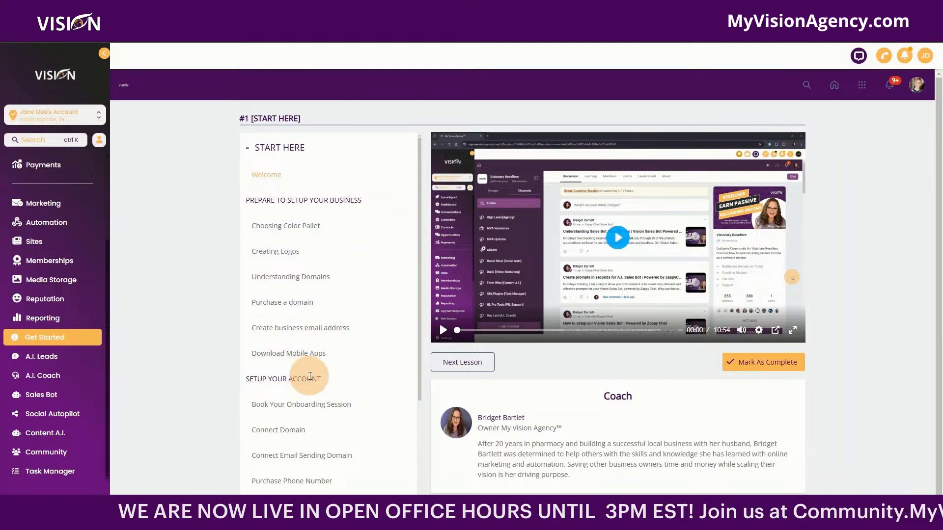
scroll(310, 374, down, 3)
scroll(320, 362, up, 3)
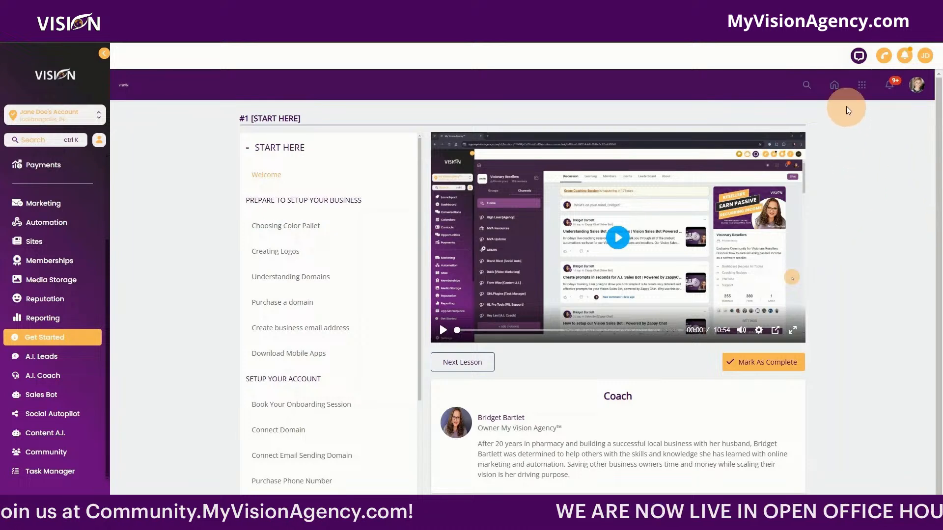
Browse the My Courses library, then open the Affiliates Campaigns dashboard.
click(835, 86)
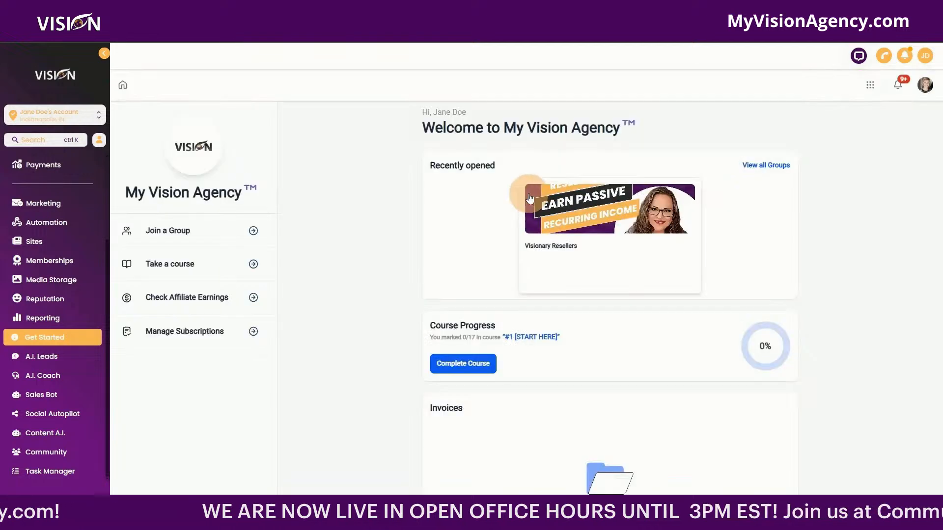
click(204, 266)
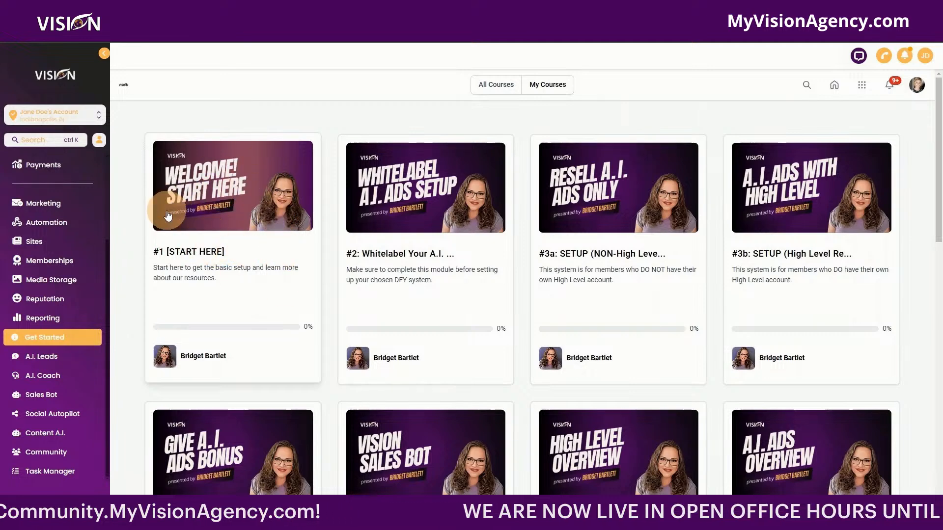
scroll(648, 246, down, 5)
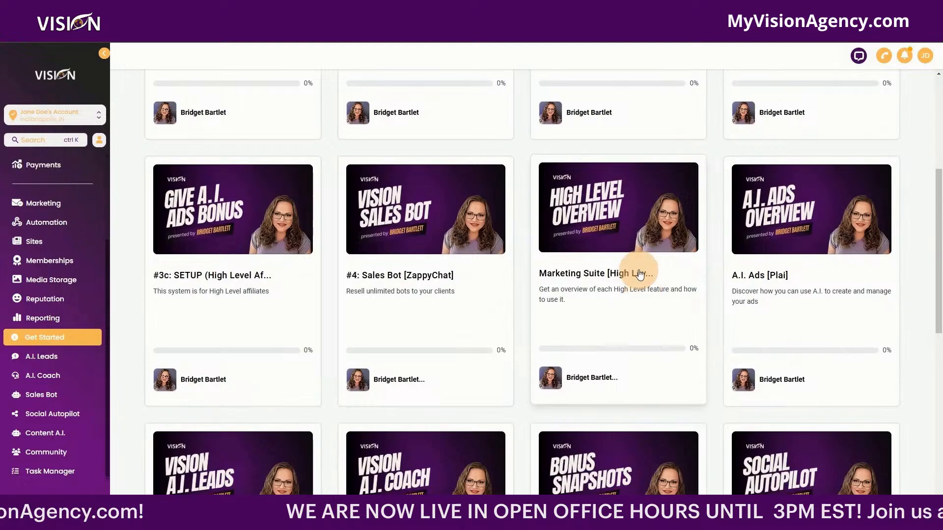
scroll(639, 274, down, 9)
scroll(640, 289, up, 7)
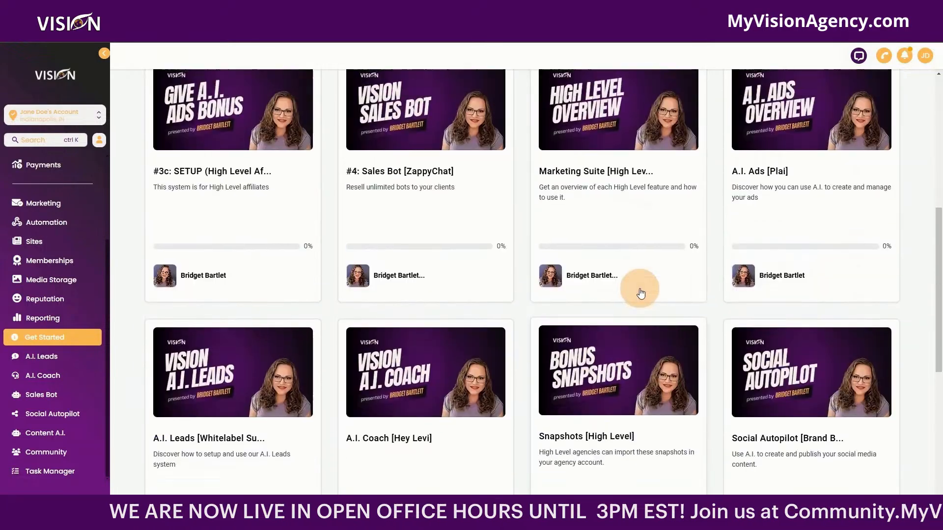
scroll(640, 292, up, 7)
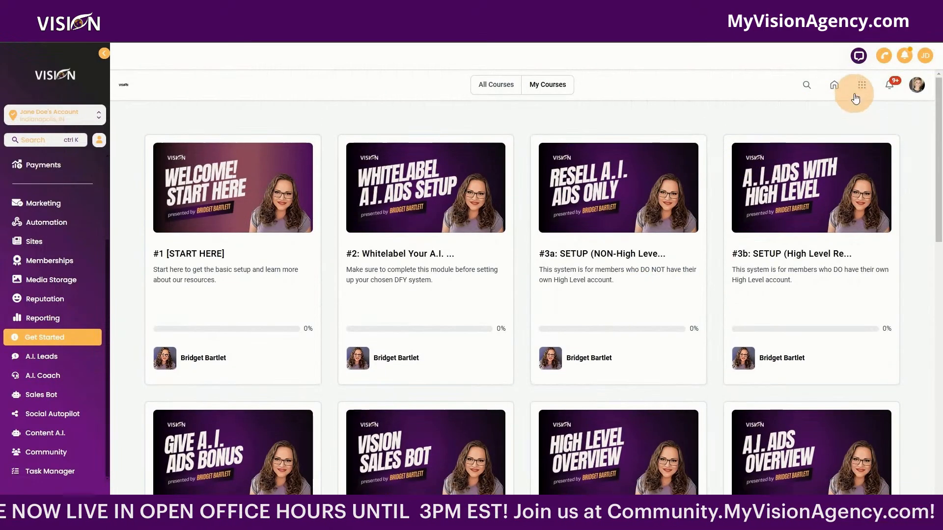
click(862, 85)
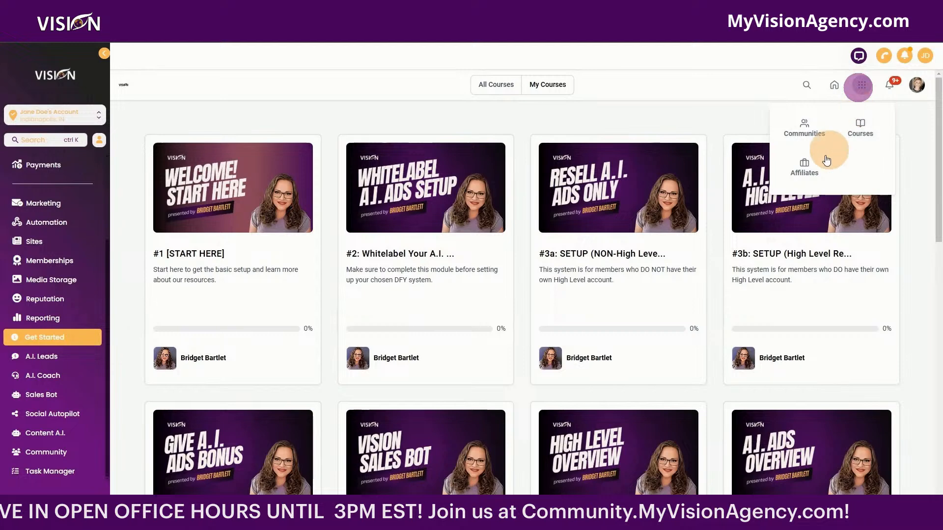
click(805, 175)
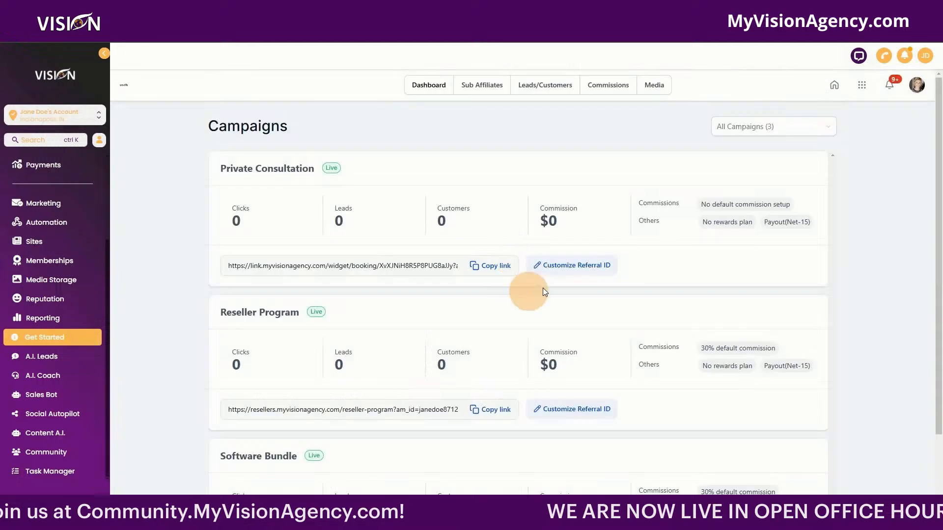
Go to Communities to show the Visionary Resellers Discussion feed.
click(862, 85)
click(792, 128)
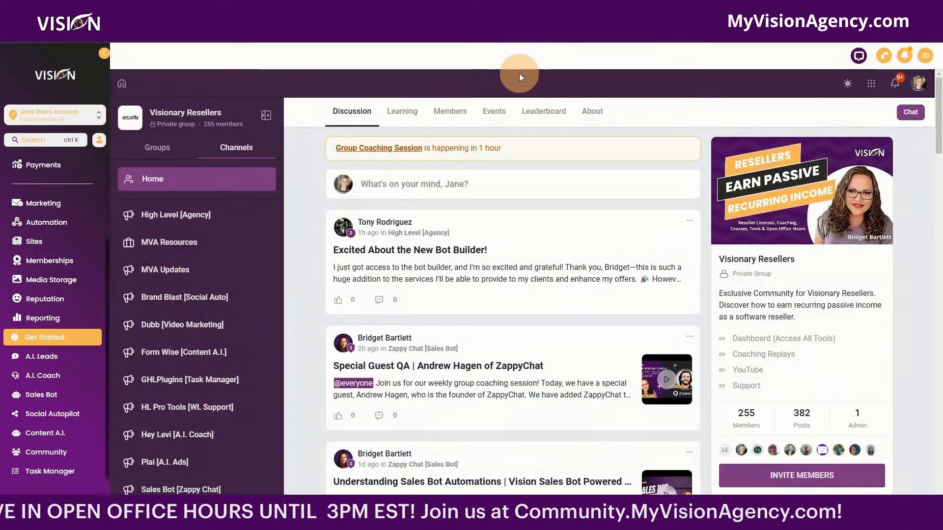
Open A.I. Leads to the Marketing Agency list of 20 companies.
click(39, 363)
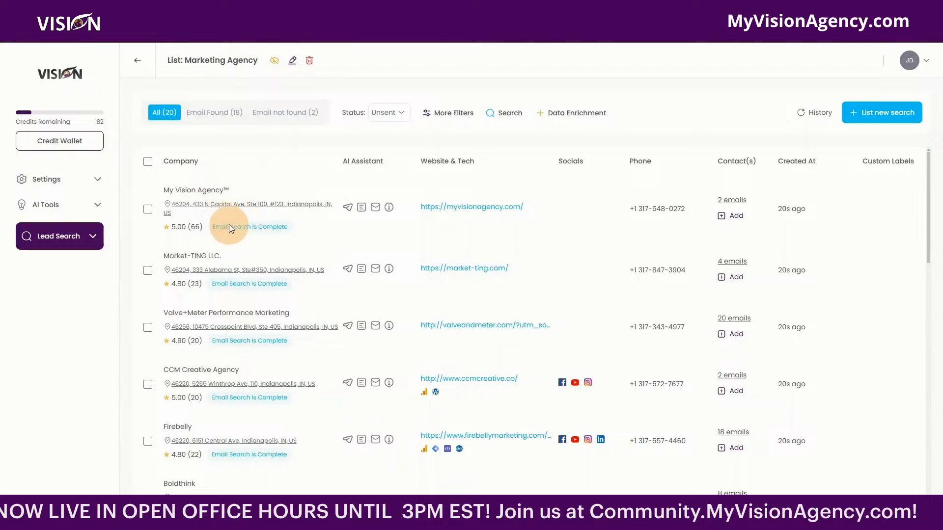
Select My Vision Agency, Market-TING LLC. and Valve+Meter Performance Marketing in the list.
click(147, 208)
click(147, 284)
click(148, 339)
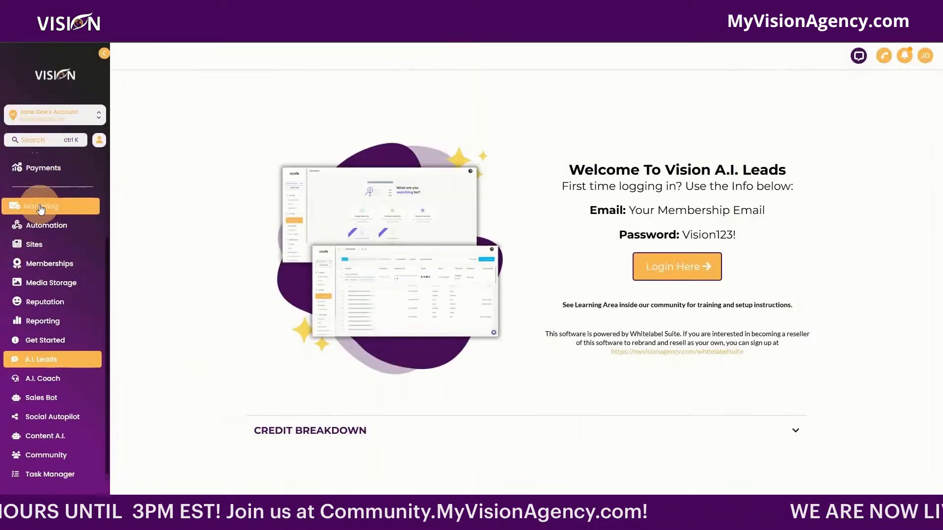
Scroll the sidebar up on the Vision A.I. Leads welcome page.
scroll(56, 243, up, 3)
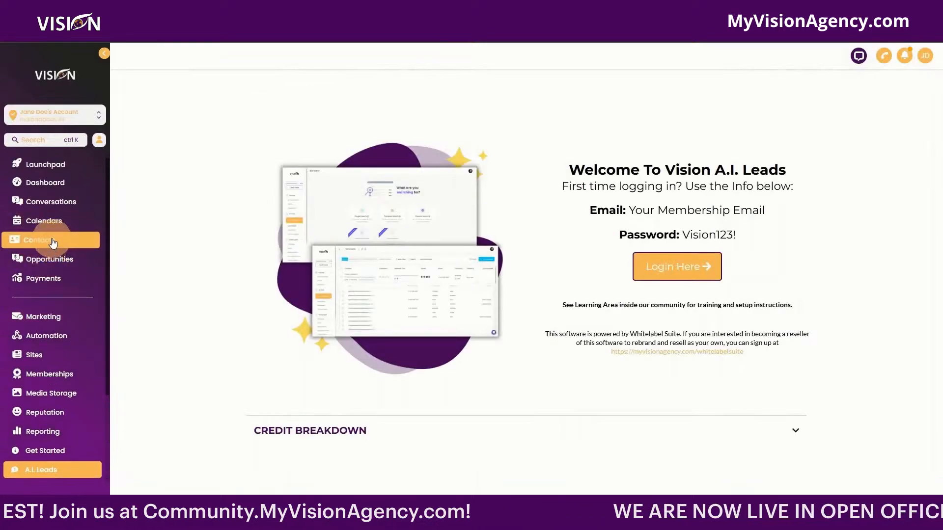